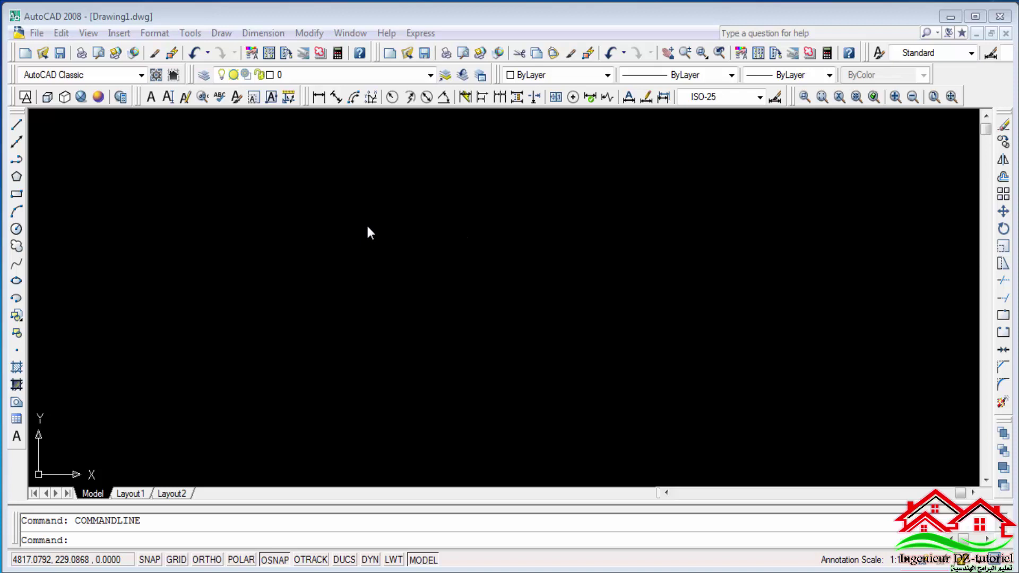
- Draw a single vertical line with Ortho mode turned on
click(15, 130)
click(203, 564)
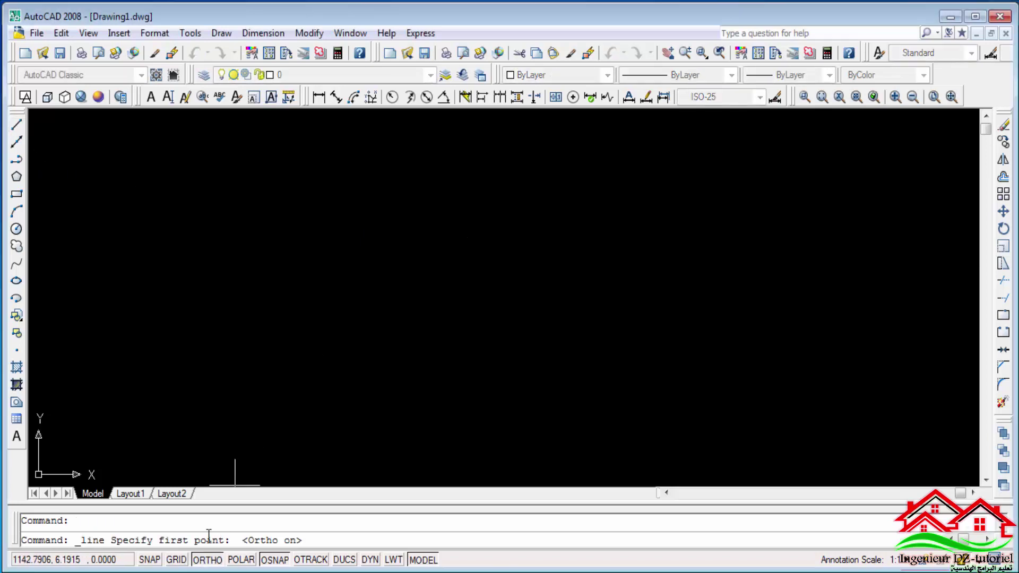
click(186, 395)
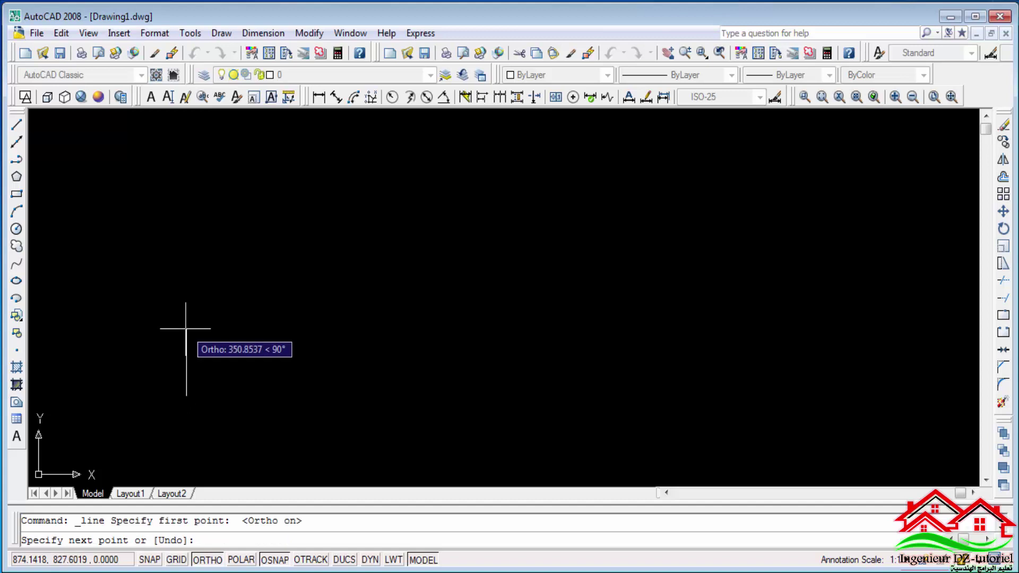
click(186, 328)
key(Return)
- Zoom in and begin placing a multiline text box below the line
scroll(169, 404, up, 1)
scroll(186, 408, up, 1)
scroll(187, 409, up, 1)
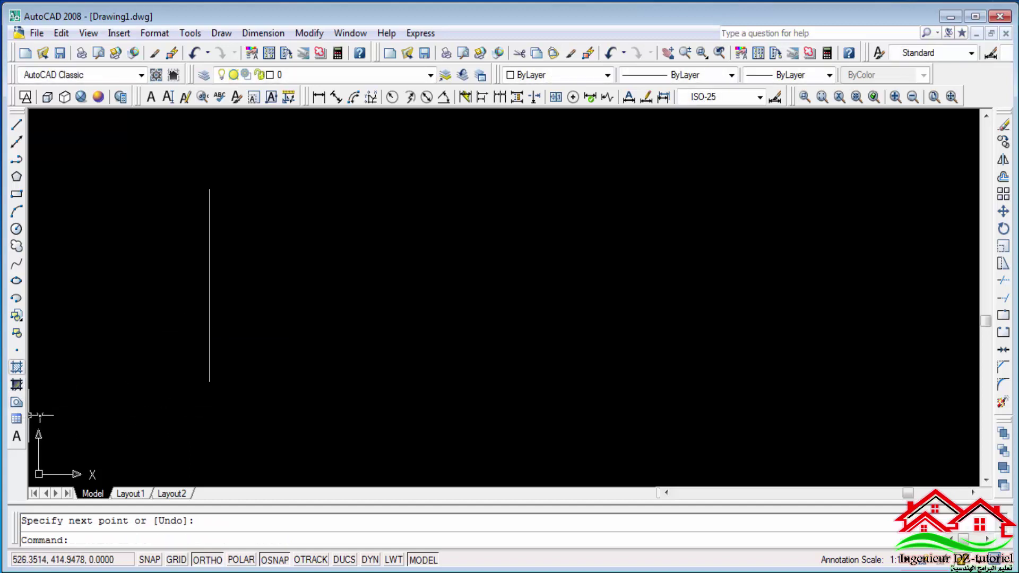
click(17, 438)
click(194, 420)
text(1)
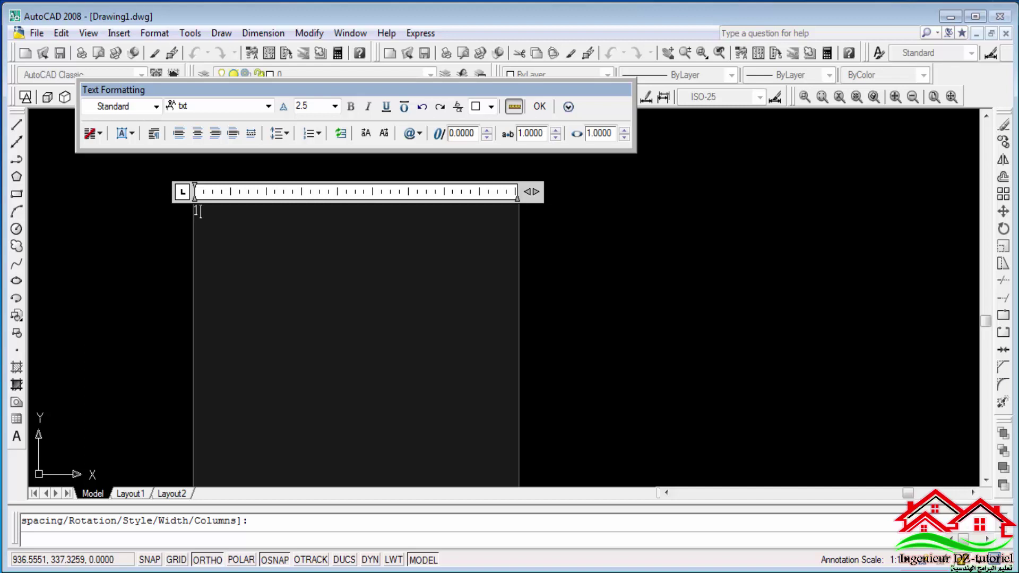
- Enter the label '1' with a text height of 10
double_click(307, 106)
text(10)
key(Return)
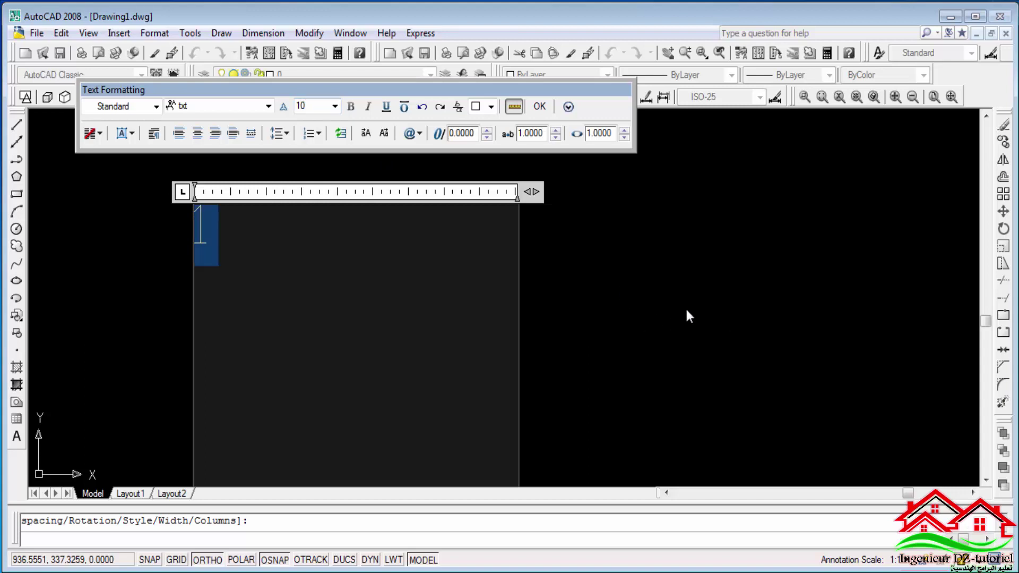
click(129, 258)
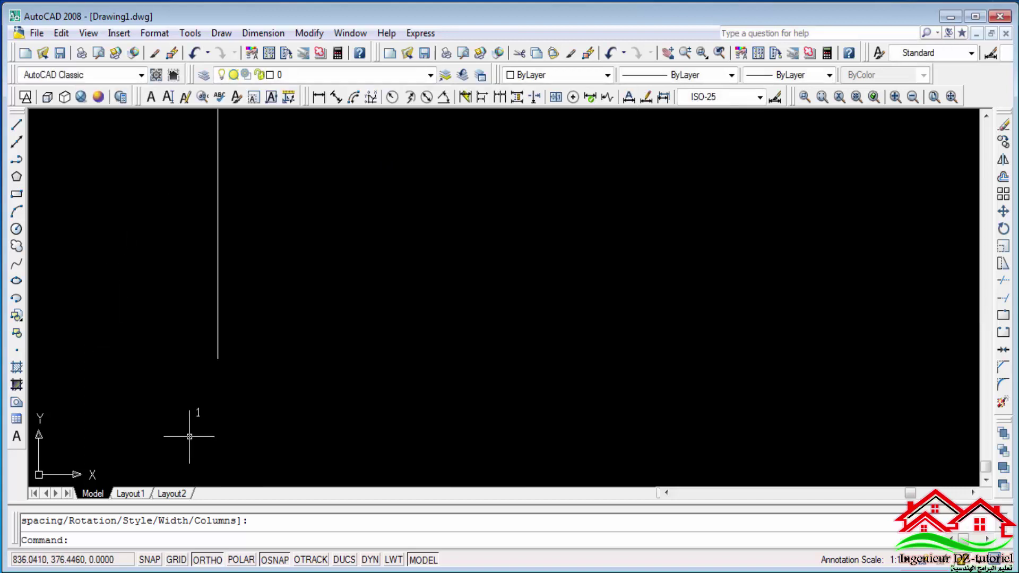
- Re-edit the '1' label to raise its height to 15, then select it
click(209, 409)
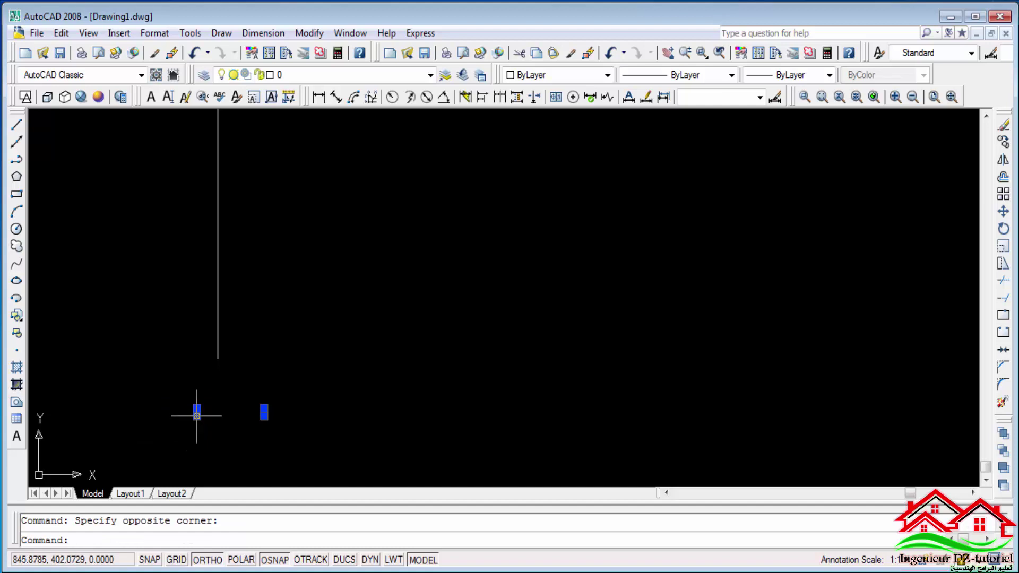
key(Escape)
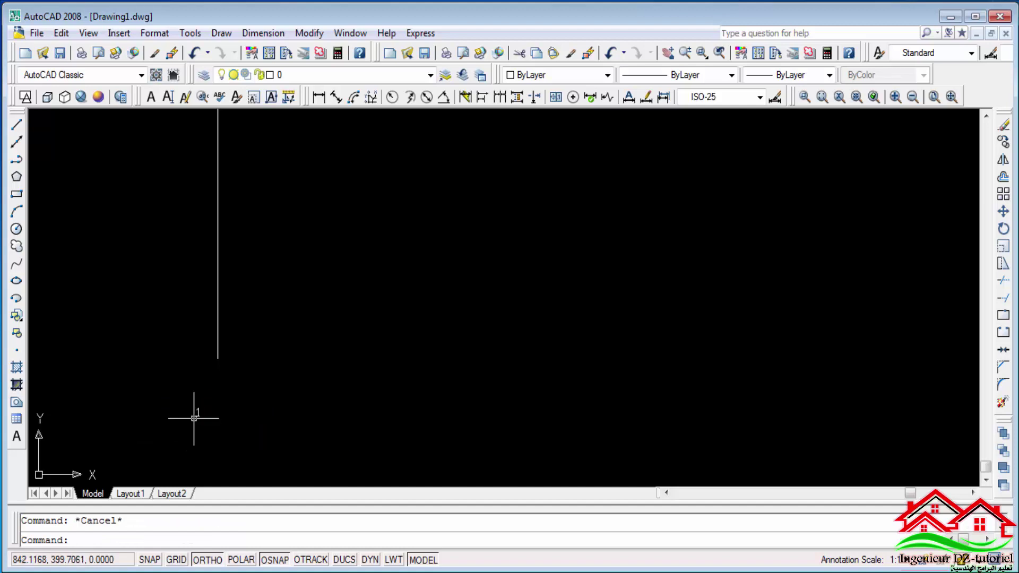
double_click(196, 412)
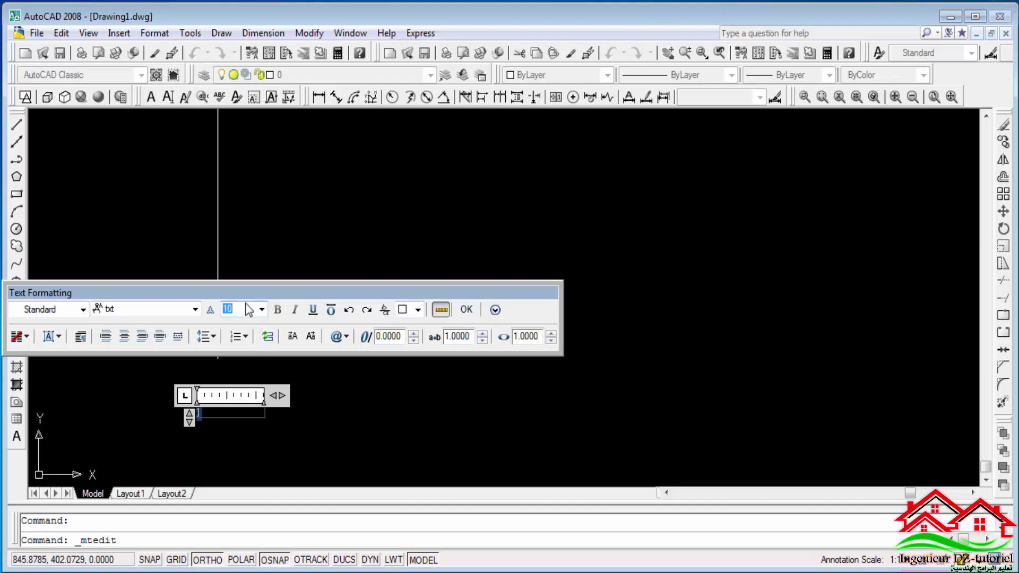
key(Return)
click(374, 412)
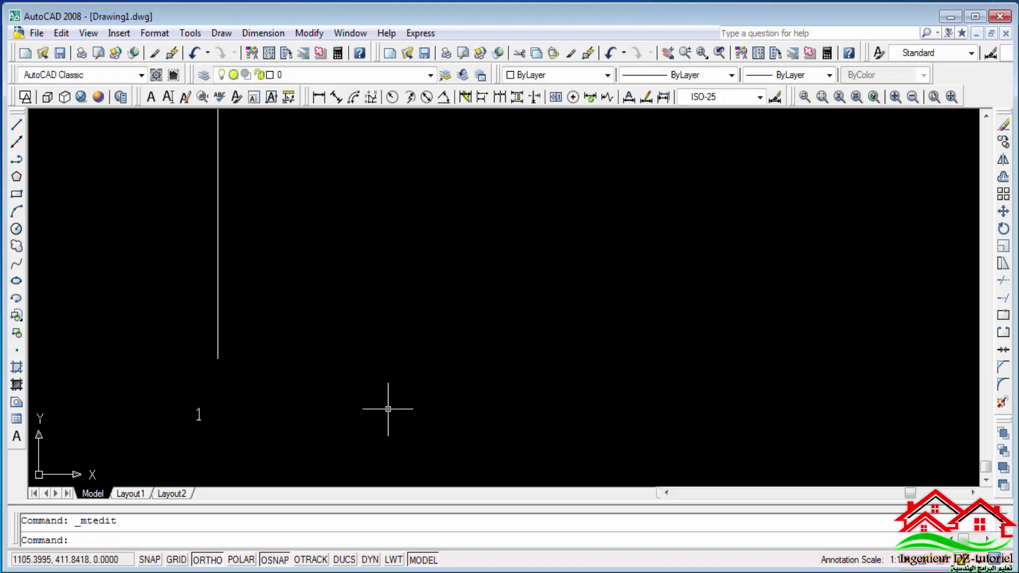
click(210, 395)
click(182, 423)
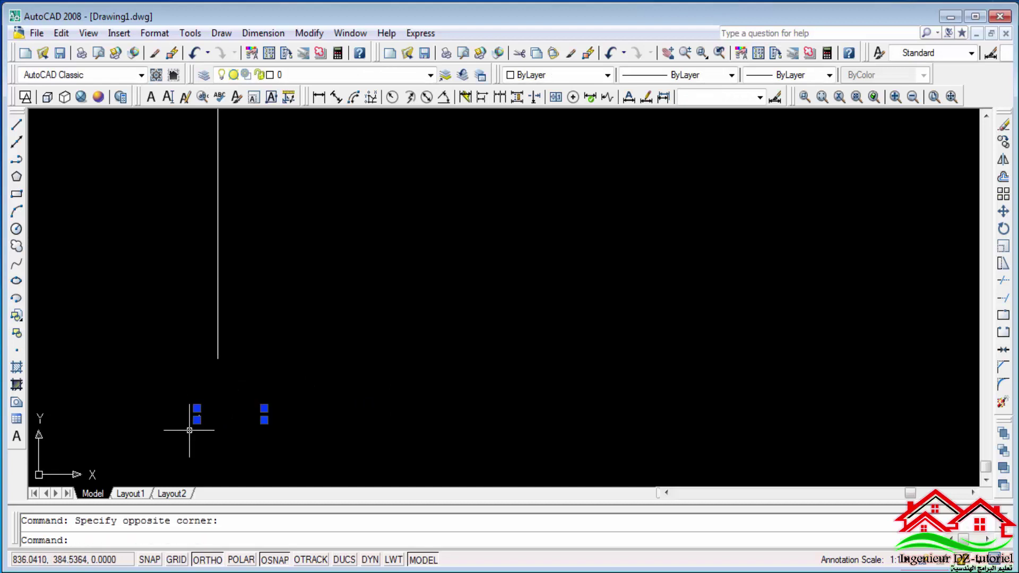
- Move the '1' label so it sits centred under the vertical line
click(1003, 211)
click(207, 560)
click(200, 416)
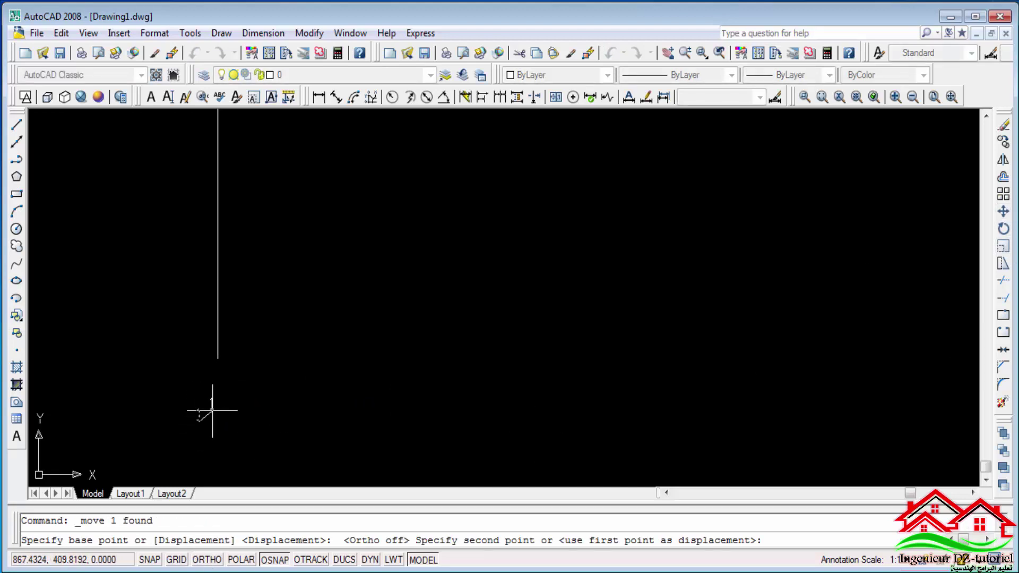
click(216, 399)
click(471, 284)
click(362, 371)
middle_drag(325, 410, 201, 404)
scroll(201, 404, up, 2)
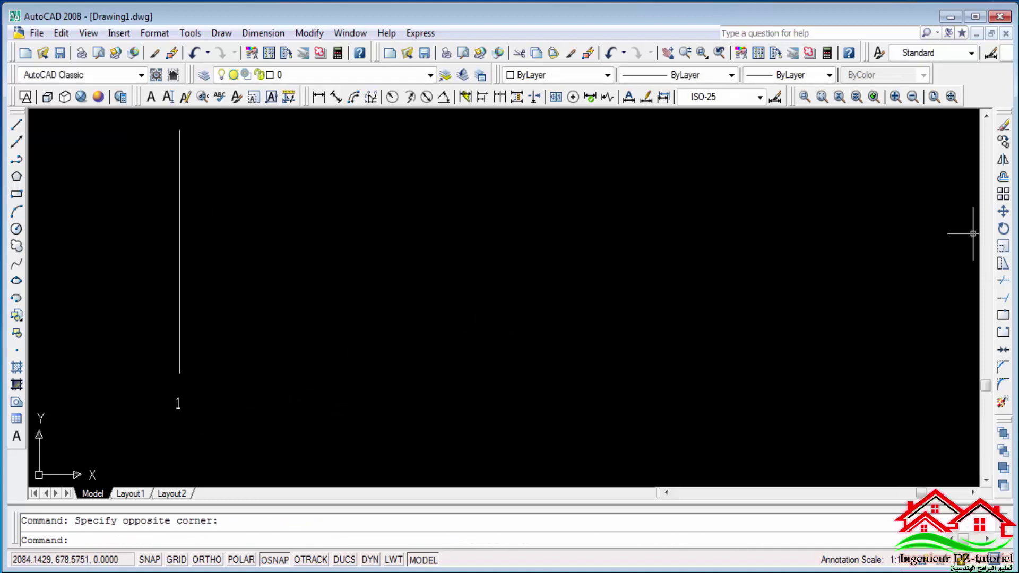
- Copy the line and its label four times to the right, evenly spaced
click(1002, 142)
click(259, 241)
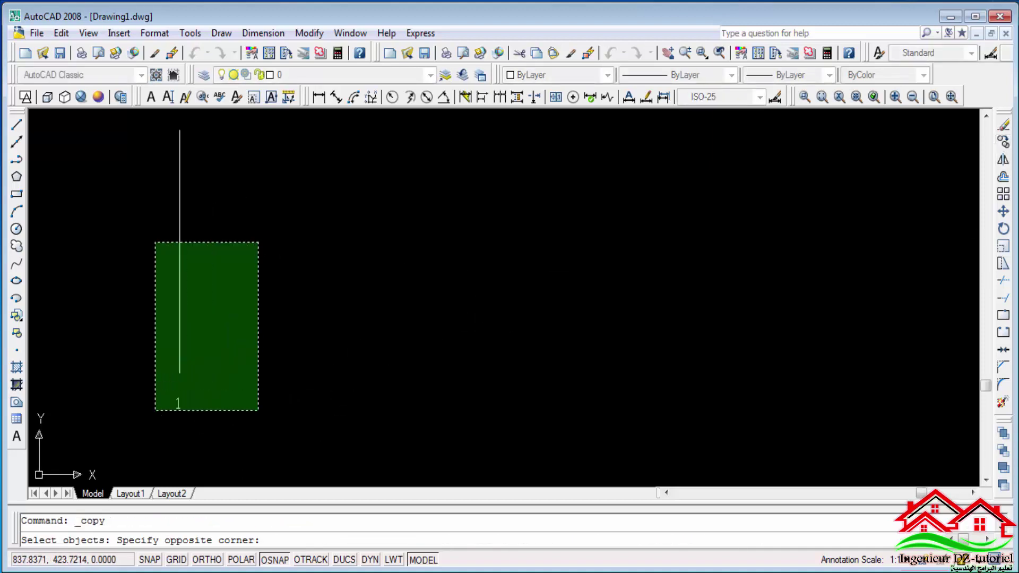
click(151, 425)
key(Return)
click(180, 372)
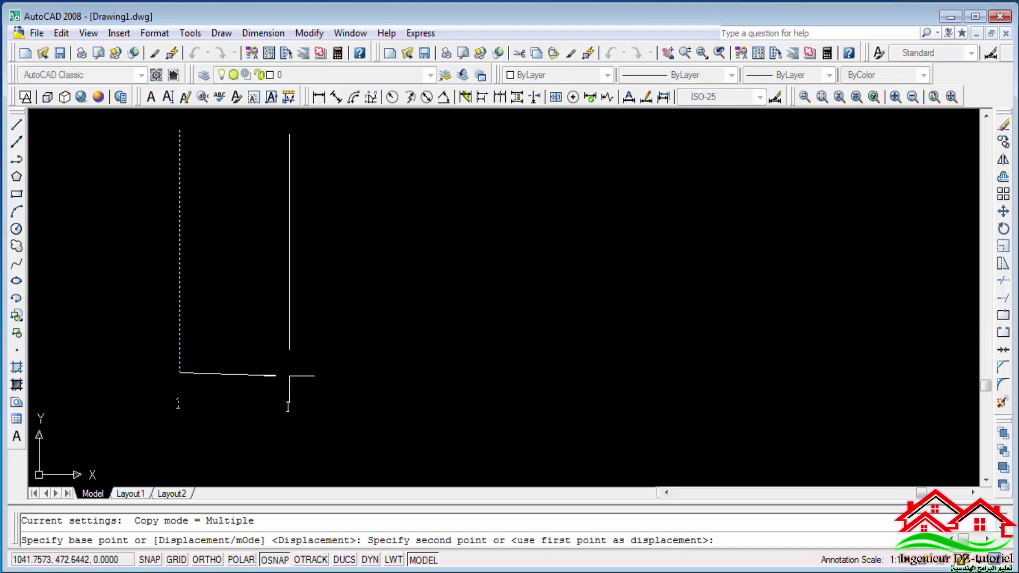
click(290, 372)
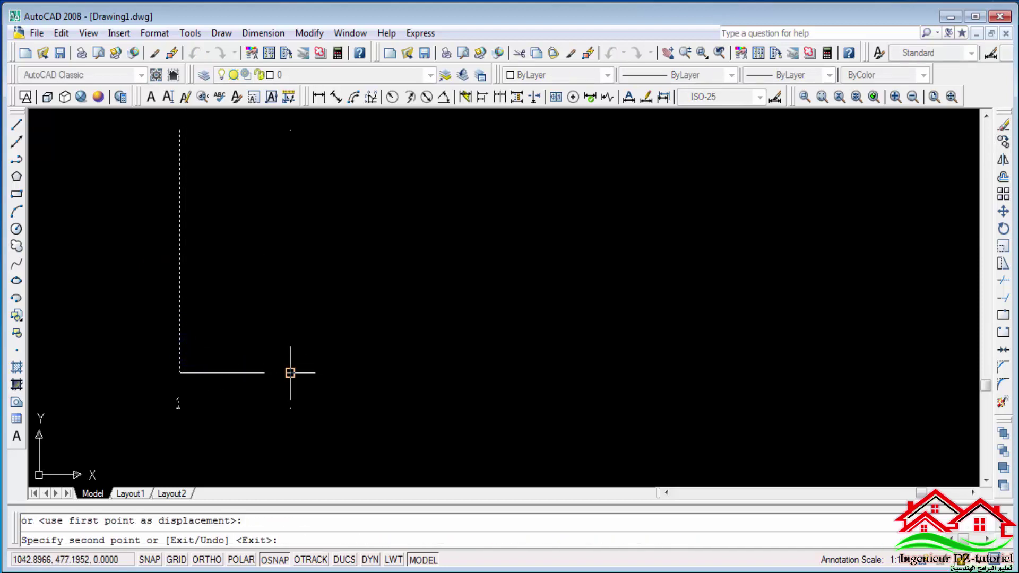
click(422, 373)
click(564, 376)
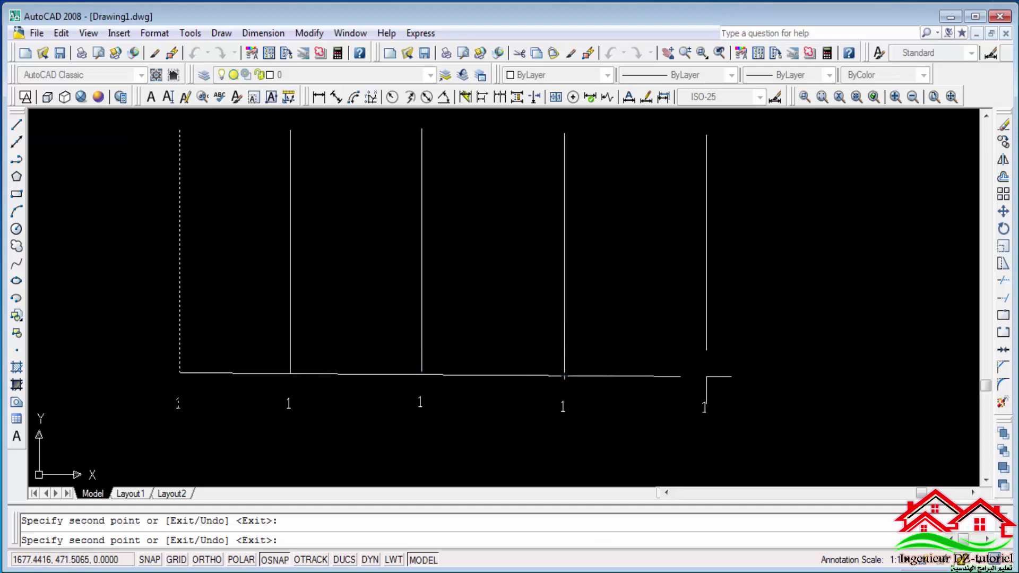
click(698, 377)
click(698, 378)
key(Escape)
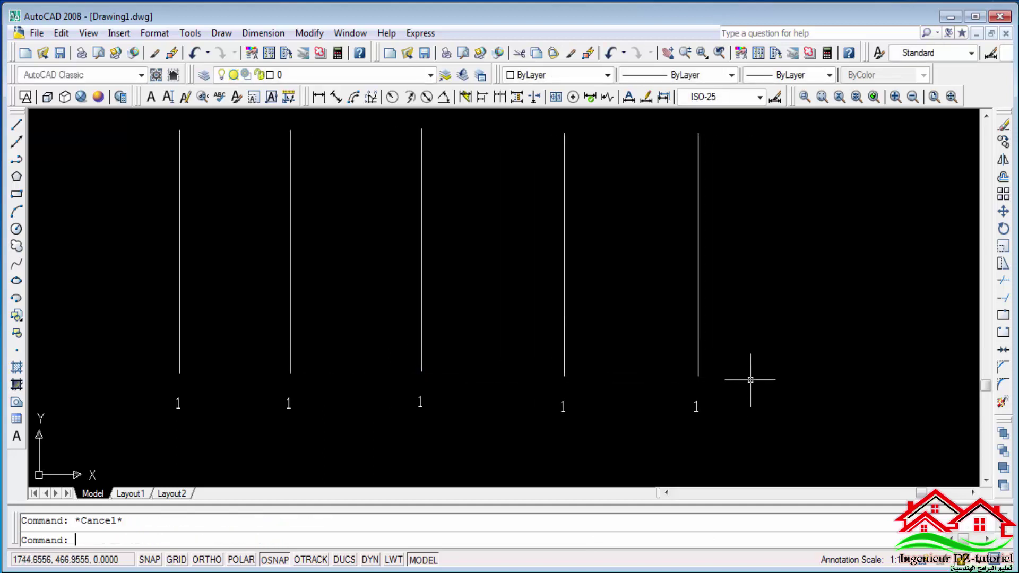
- Pan and zoom to show all five labelled lines
middle_drag(516, 376, 458, 374)
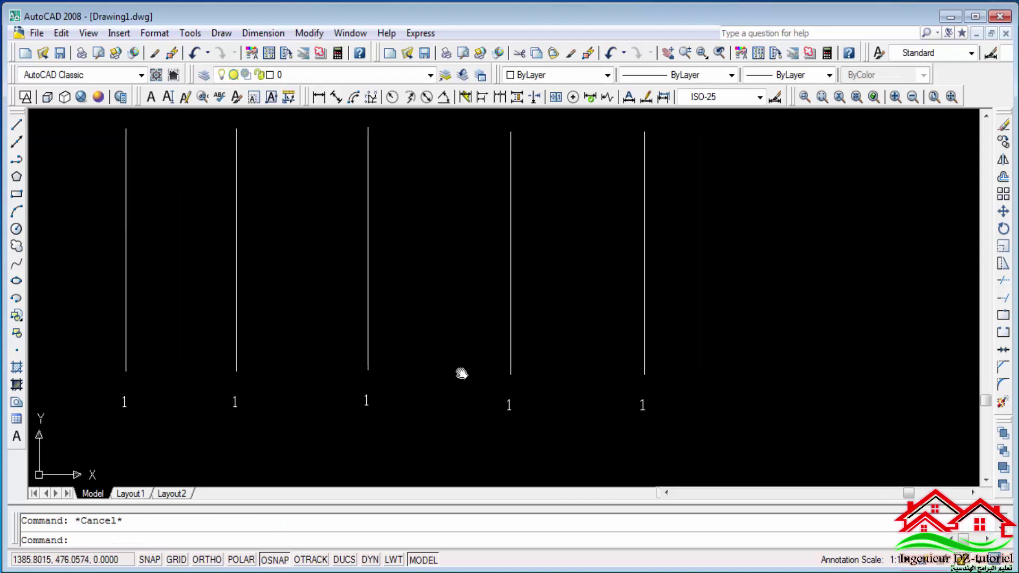
click(759, 365)
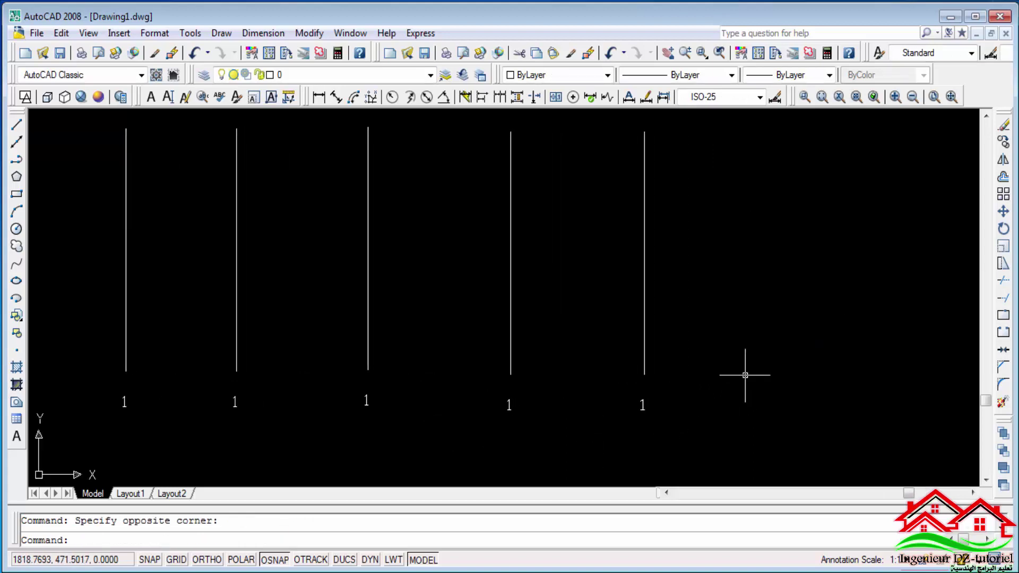
click(814, 321)
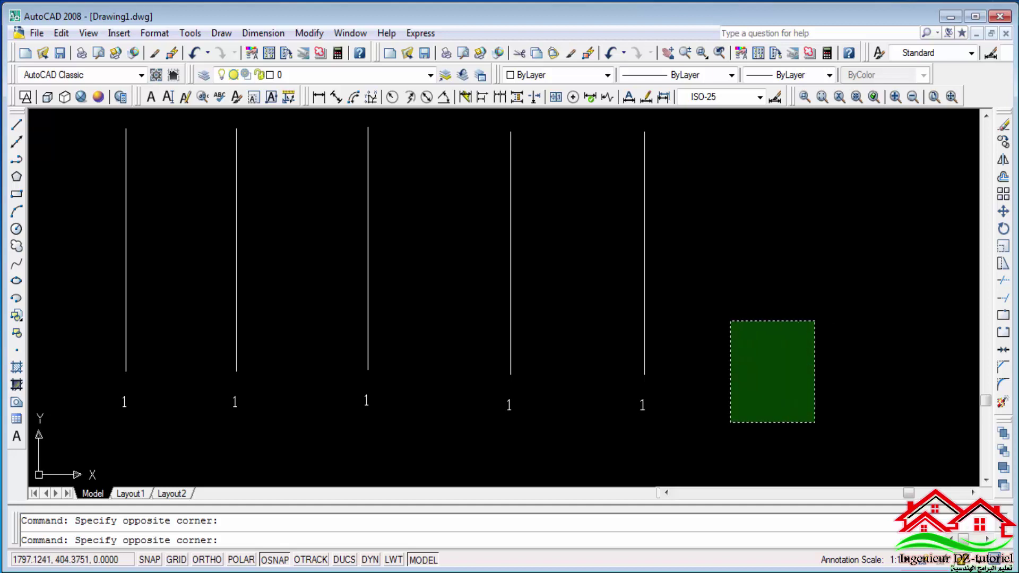
click(731, 423)
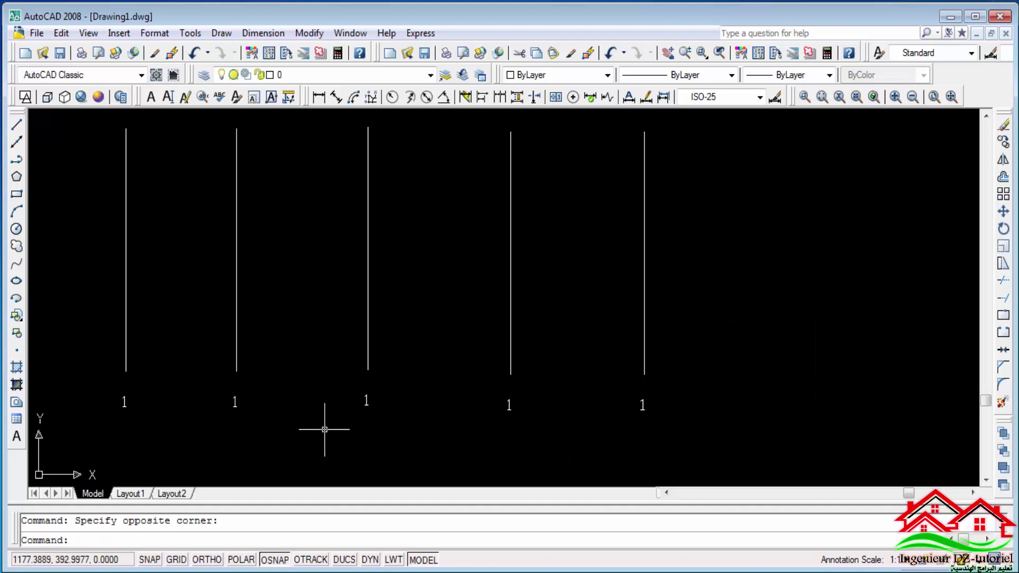
scroll(103, 422, up, 3)
scroll(200, 350, down, 2)
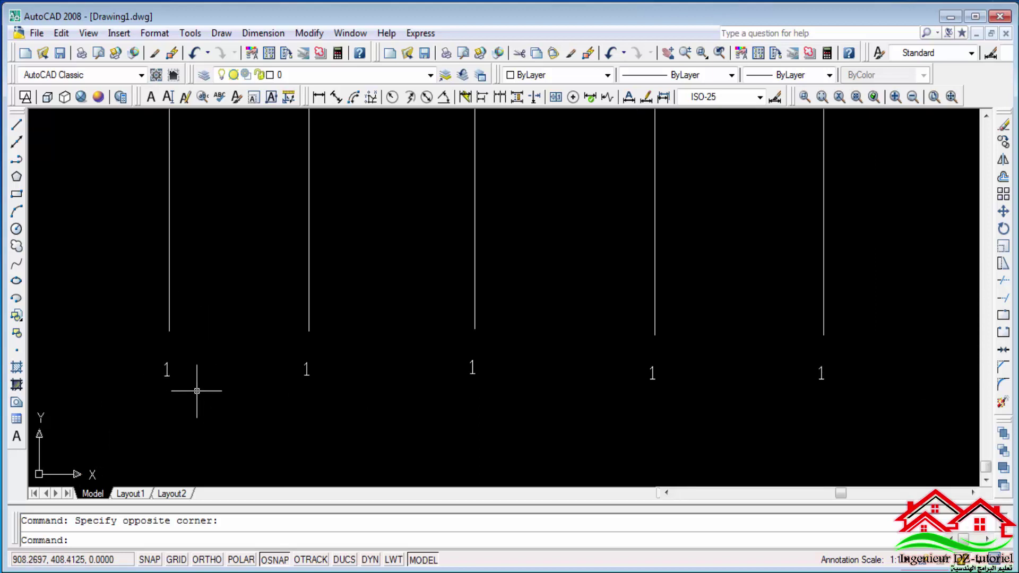
click(16, 229)
click(166, 374)
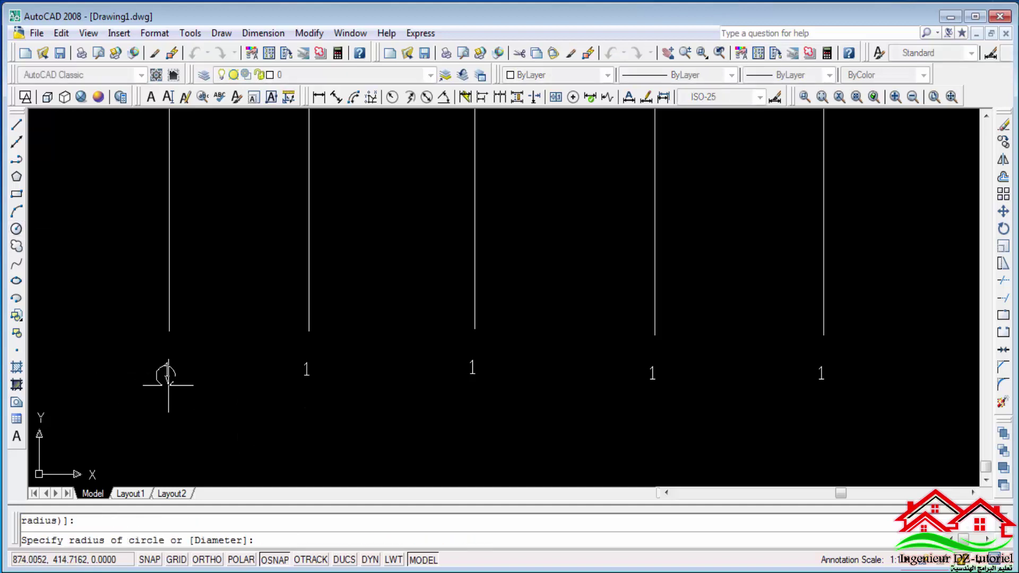
click(172, 393)
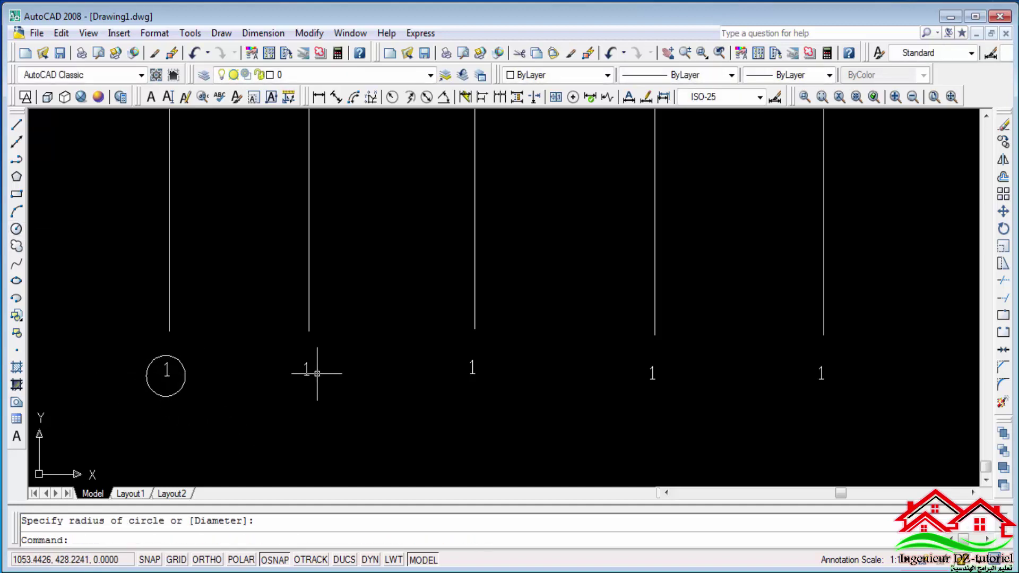
scroll(364, 377, down, 2)
scroll(544, 415, up, 2)
click(109, 348)
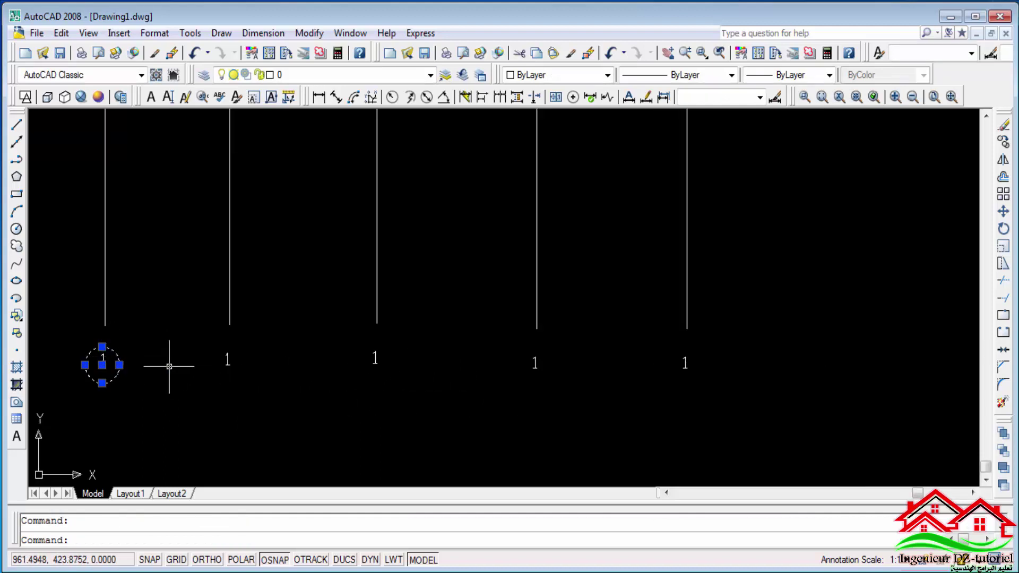
key(Delete)
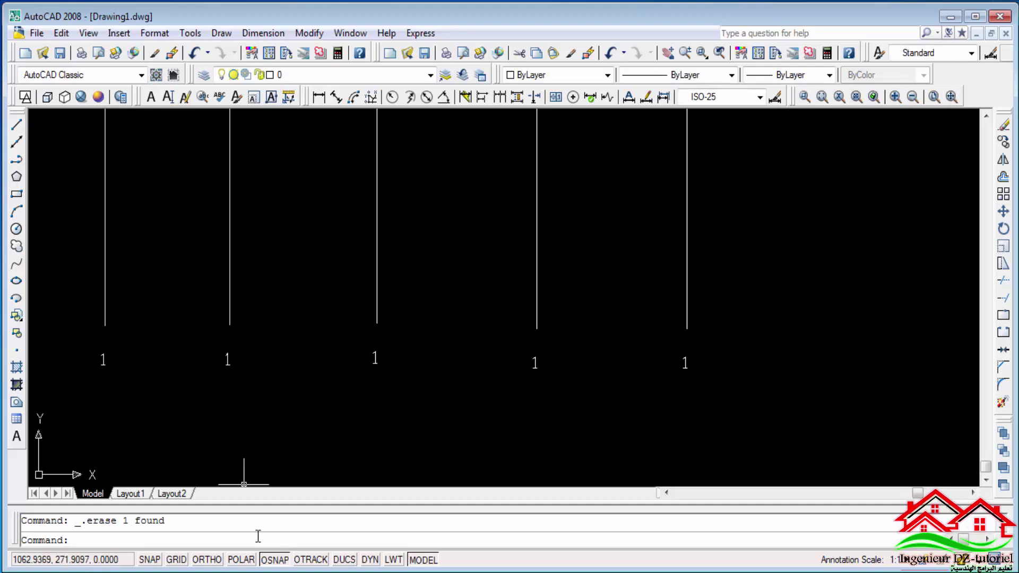
- Run TCIRCLE (tc) and window-select the five '1' labels
text(tcircle)
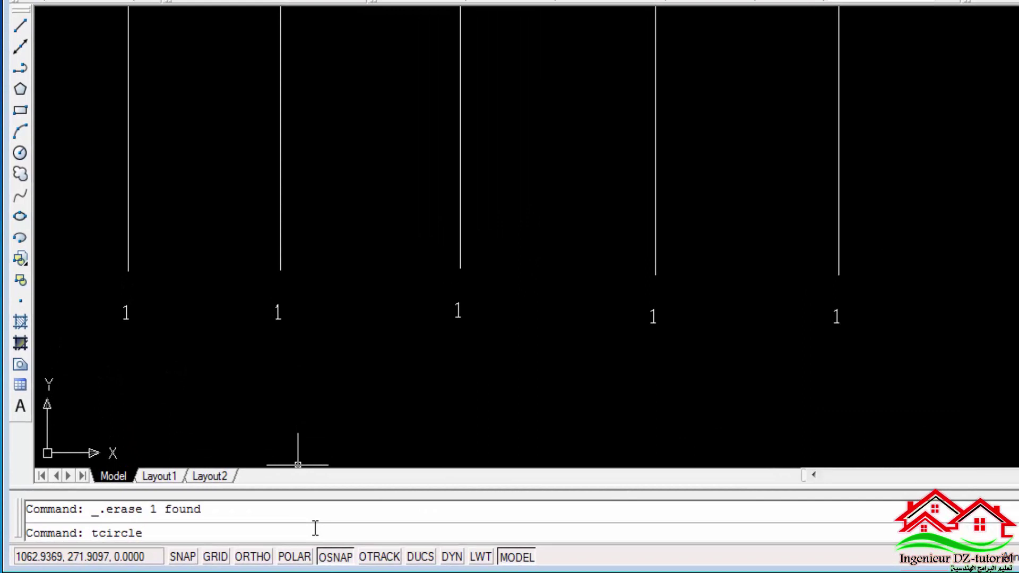
key(Return)
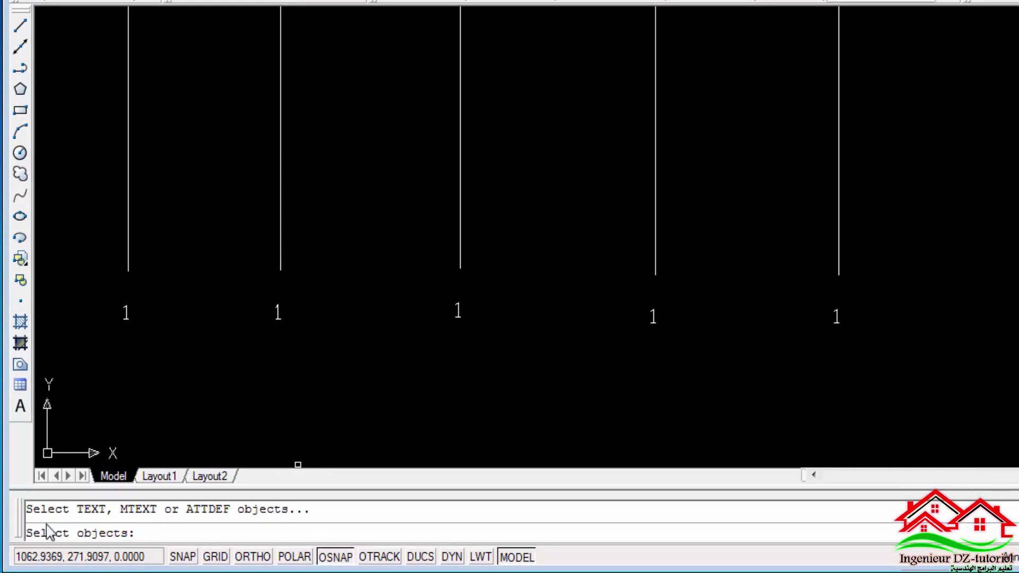
click(75, 269)
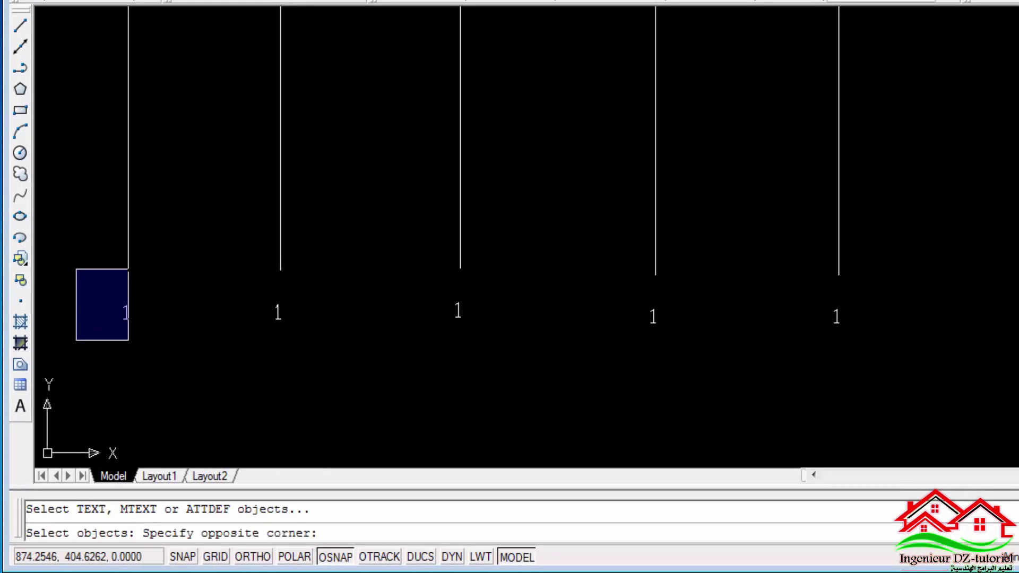
click(876, 355)
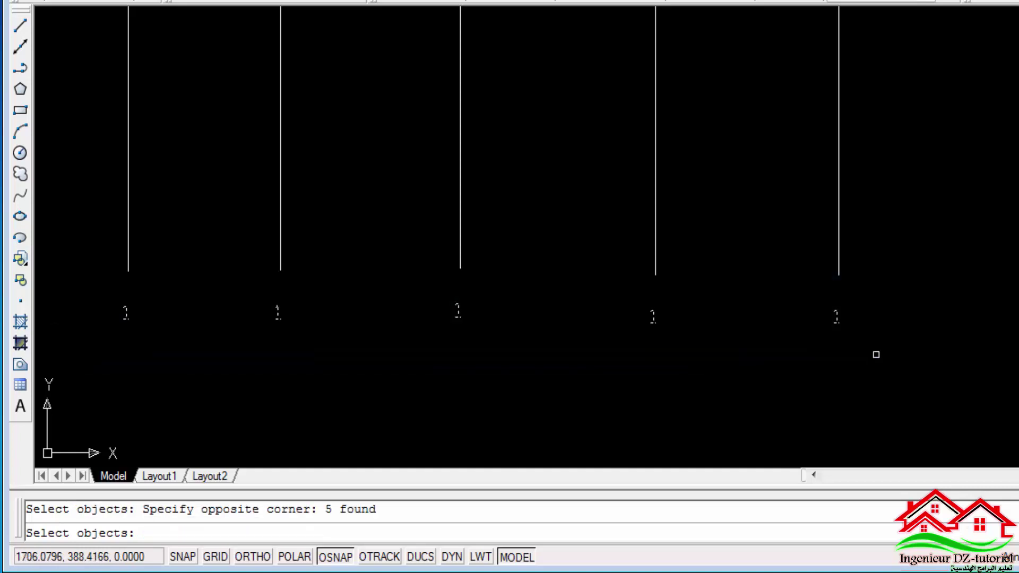
key(Return)
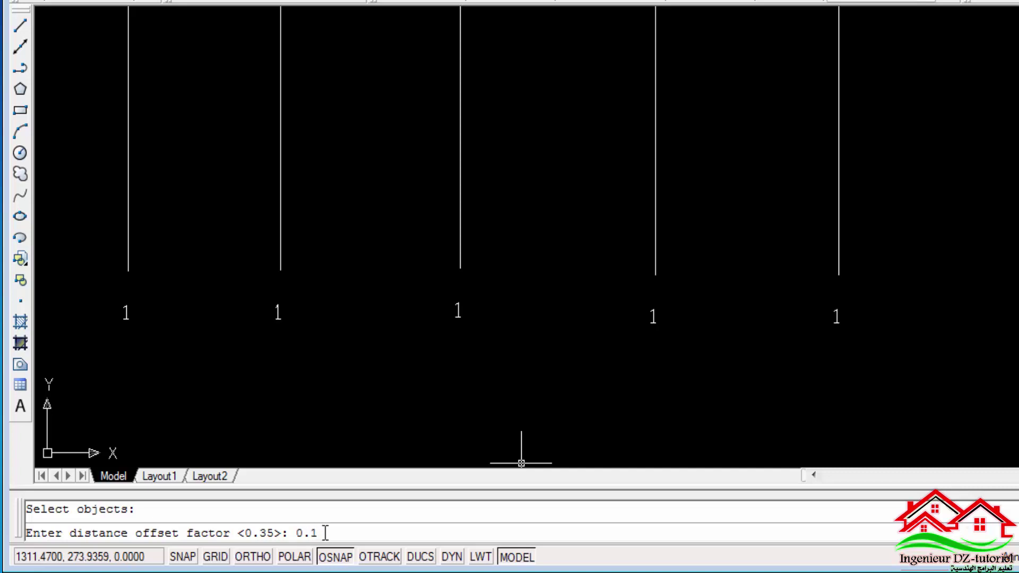
- Enclose the labels in variable-size circles with a 0.1 offset factor
key(Return)
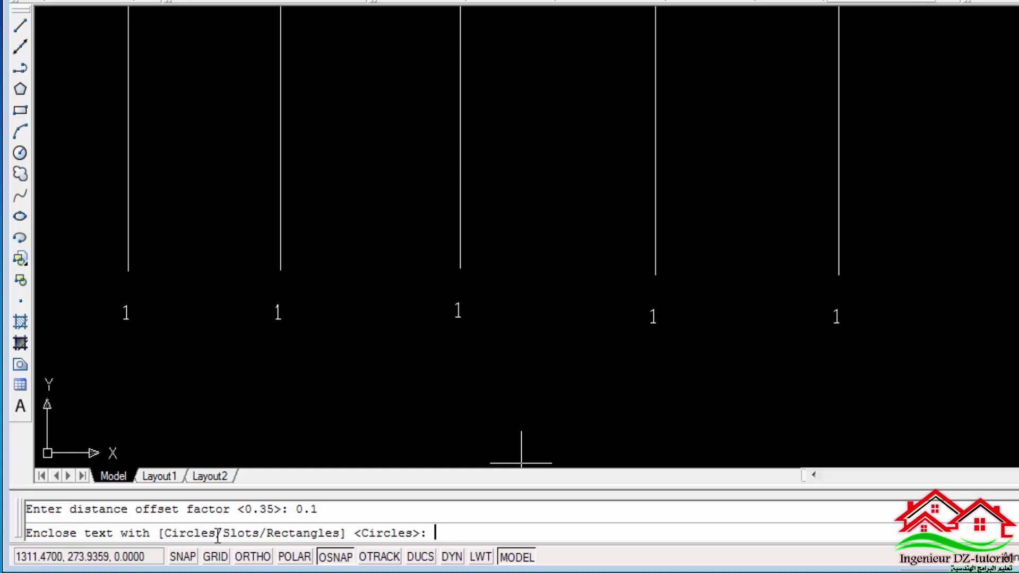
text(c)
key(Return)
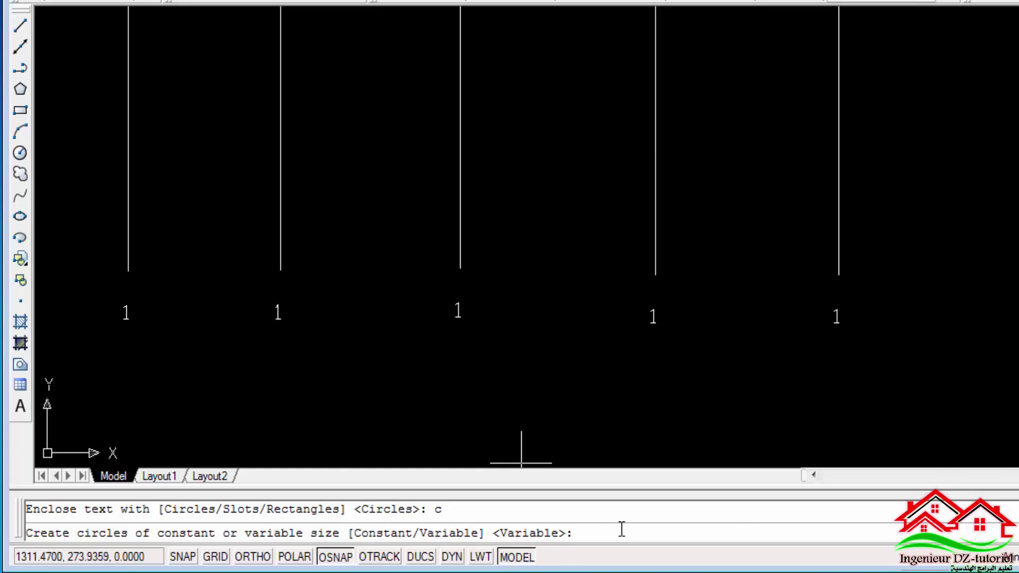
key(Return)
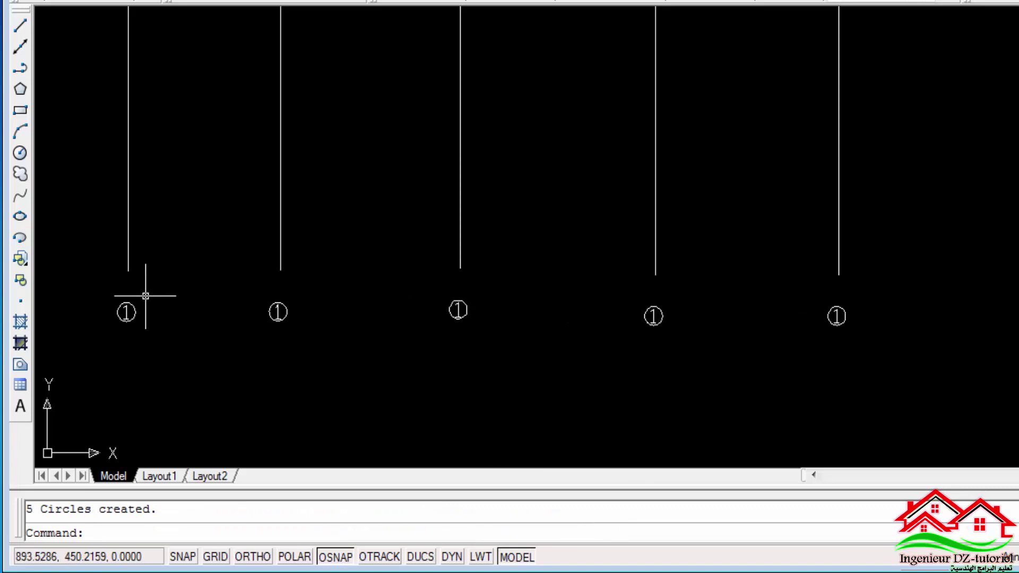
scroll(113, 308, up, 1)
scroll(127, 246, up, 1)
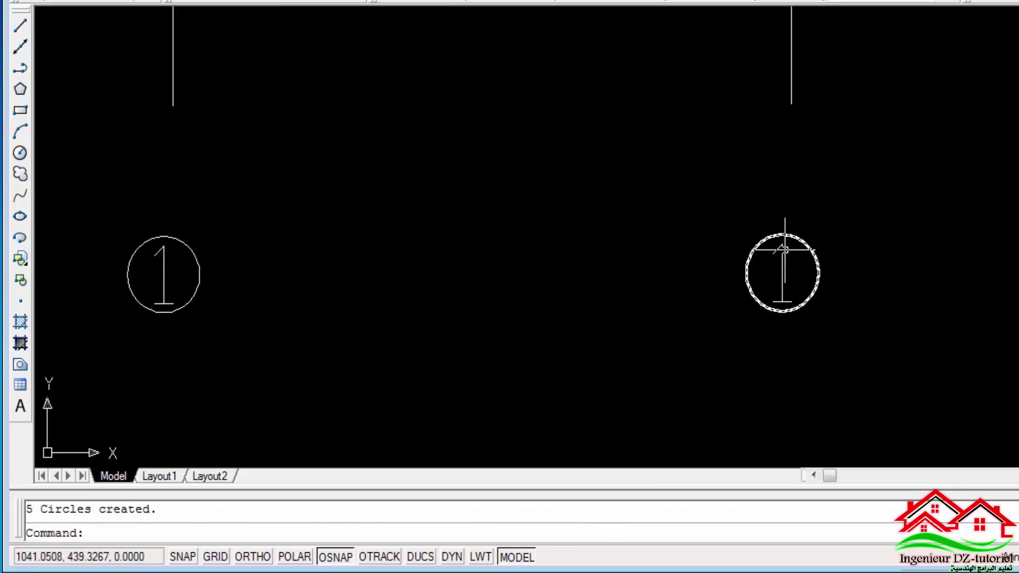
scroll(254, 343, down, 1)
scroll(310, 300, down, 1)
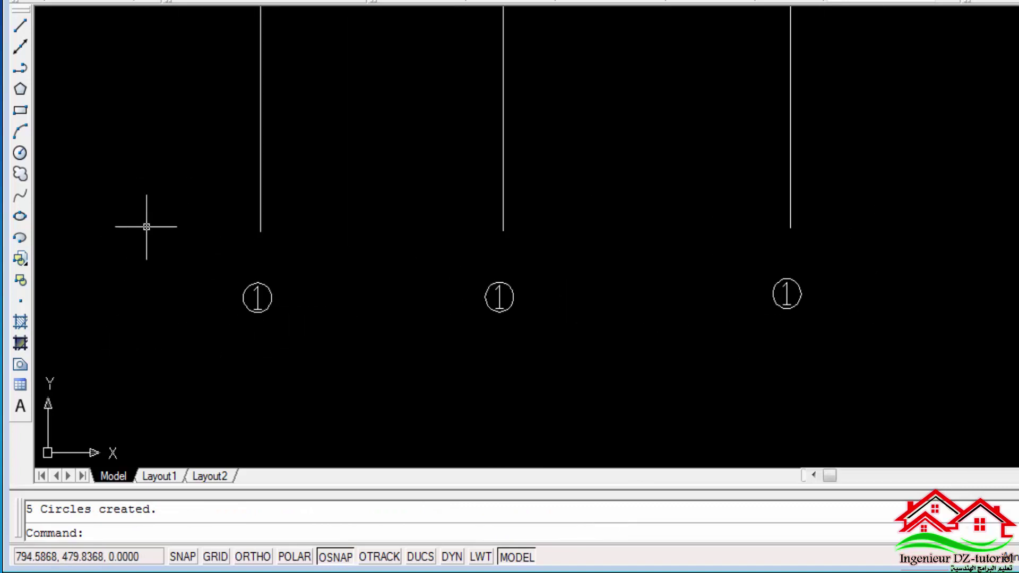
scroll(329, 326, down, 1)
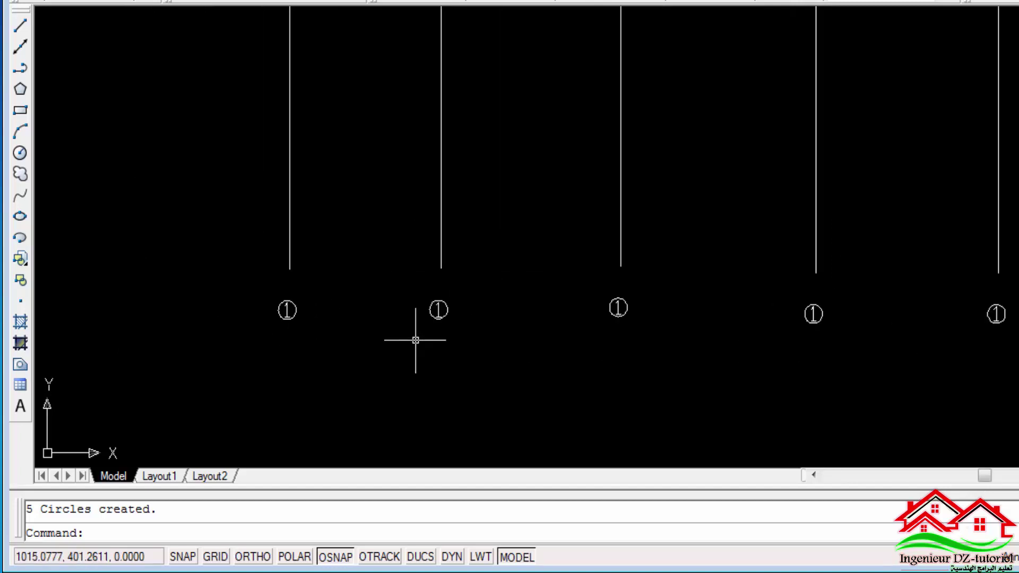
scroll(284, 309, up, 1)
scroll(250, 313, up, 2)
scroll(248, 312, up, 2)
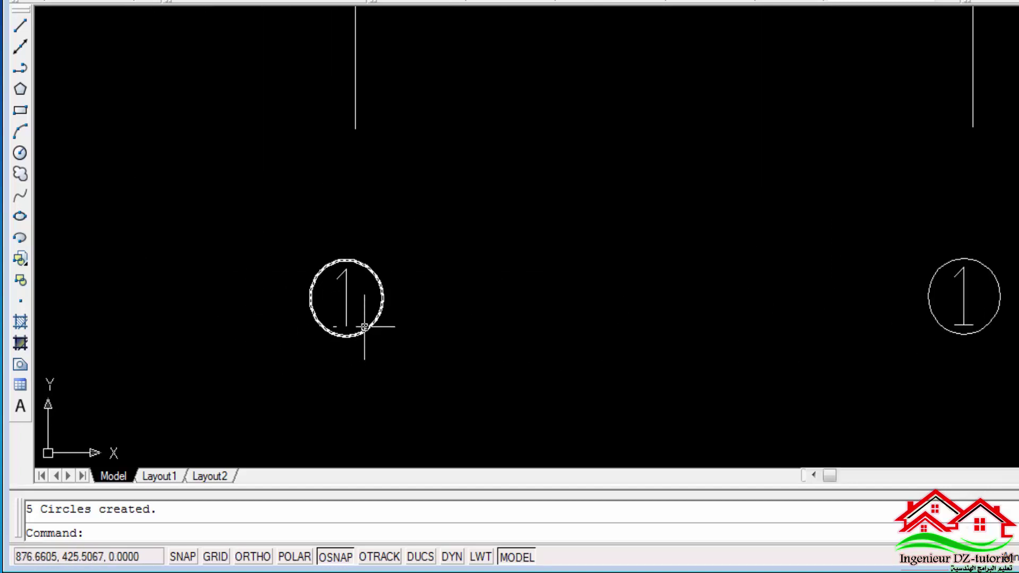
scroll(199, 335, down, 5)
scroll(198, 334, down, 1)
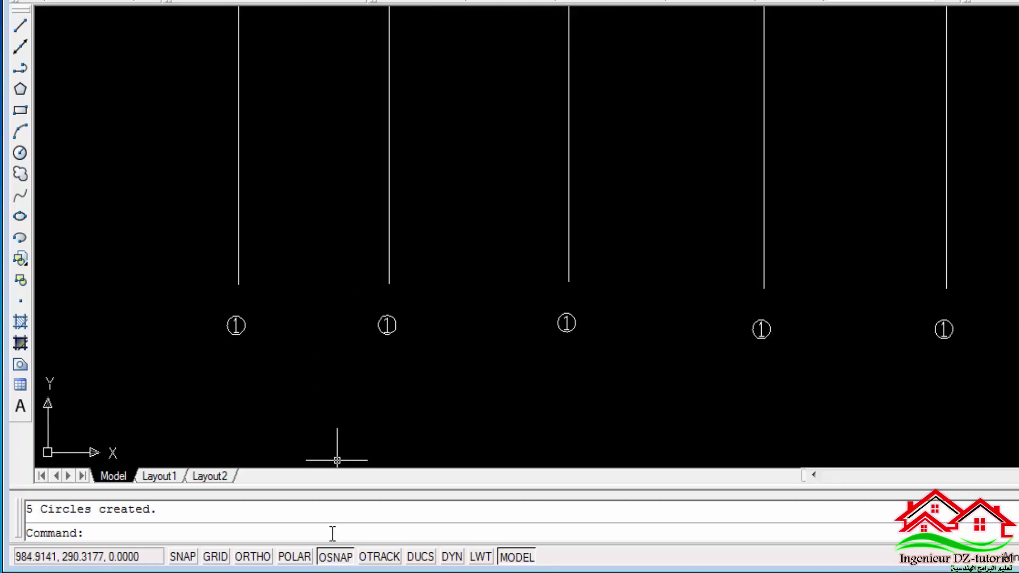
key(ctrl+a)
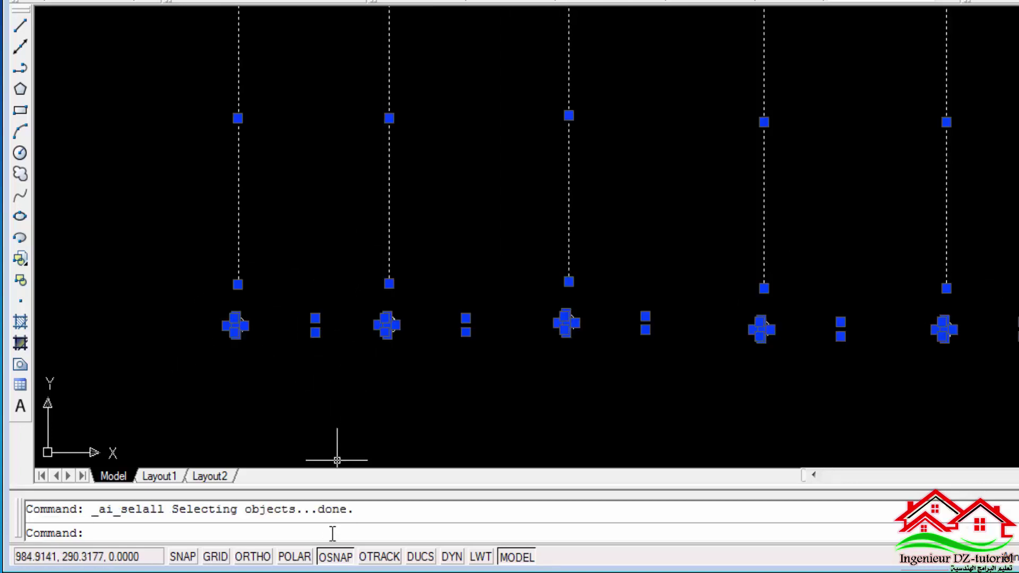
key(Escape)
key(ctrl+z)
key(ctrl+z)
key(ctrl+z)
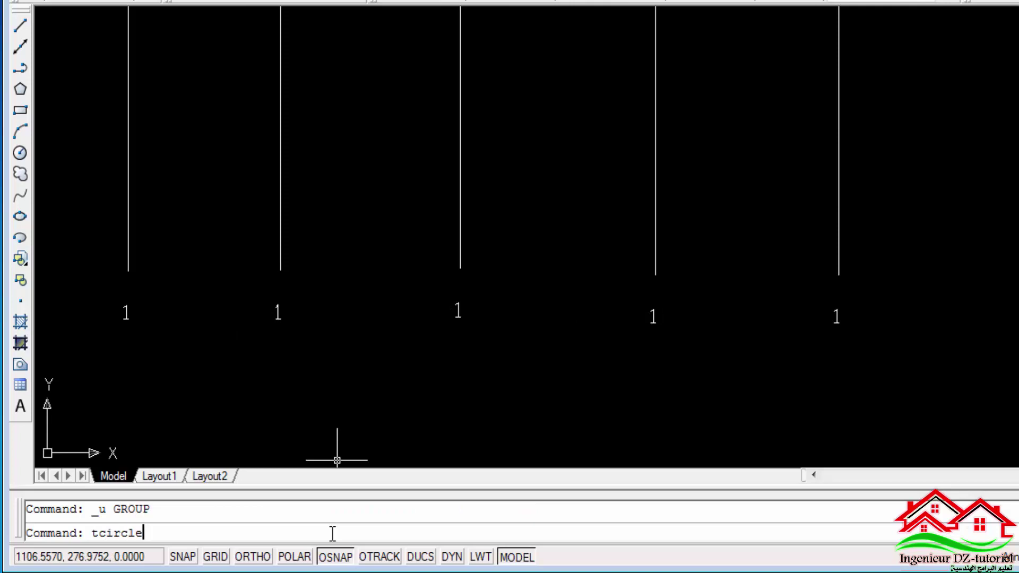
key(Return)
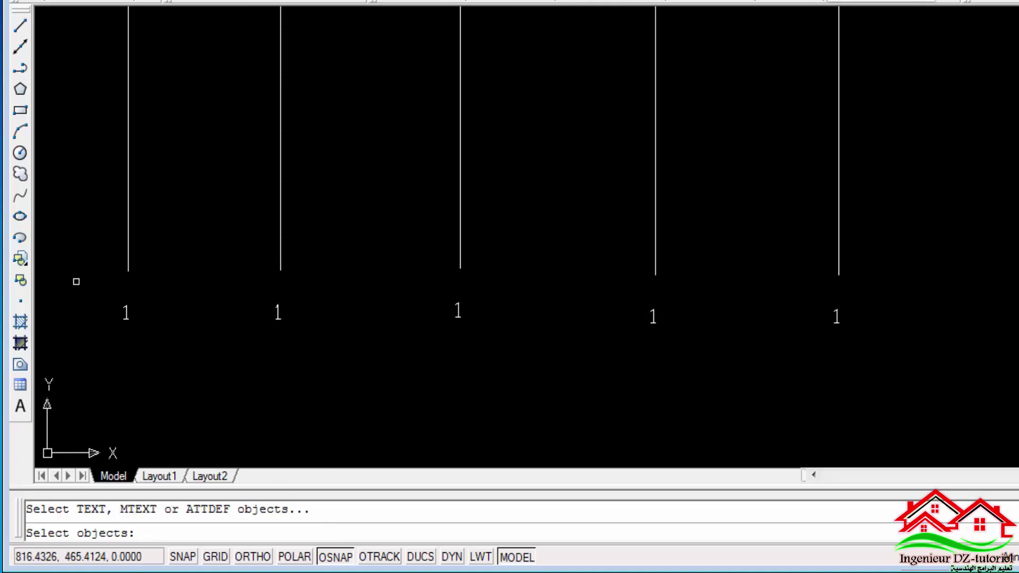
click(61, 256)
click(874, 392)
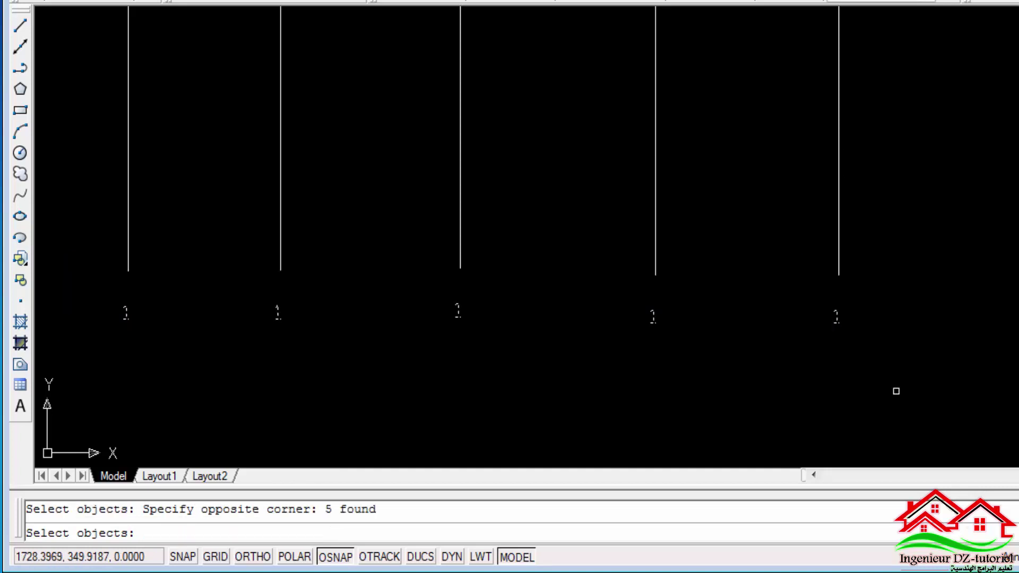
key(Return)
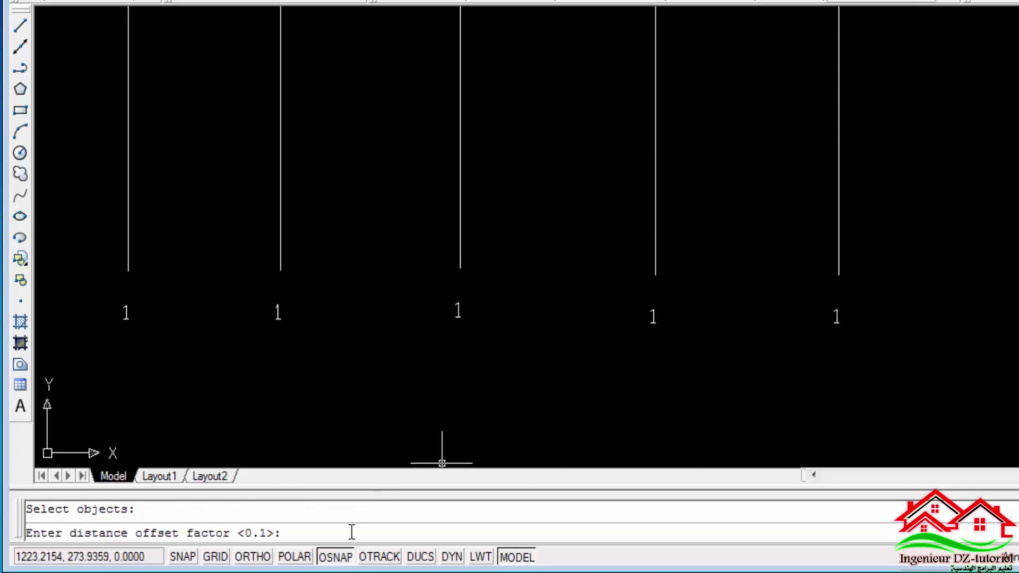
text(0.3)
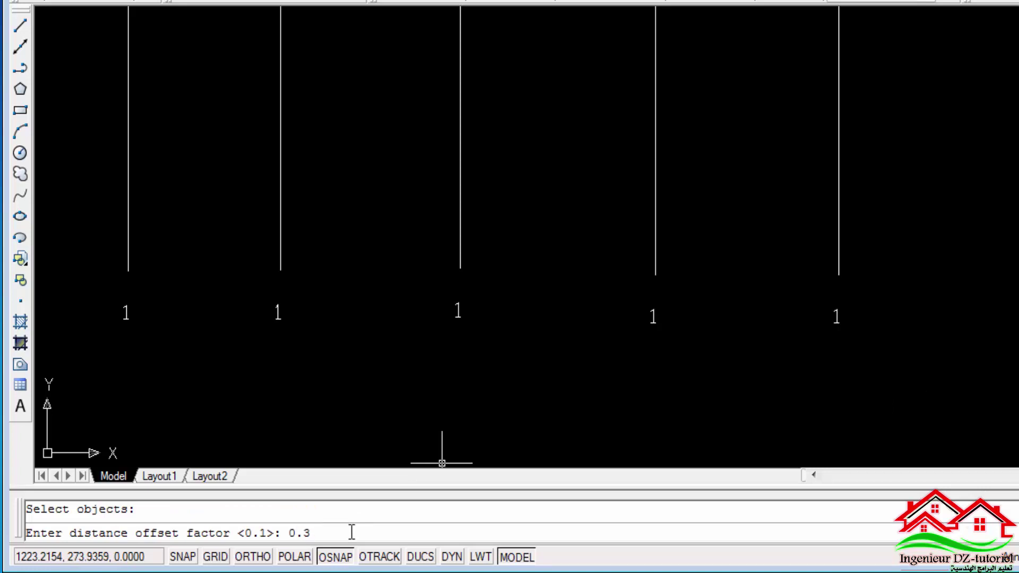
key(Return)
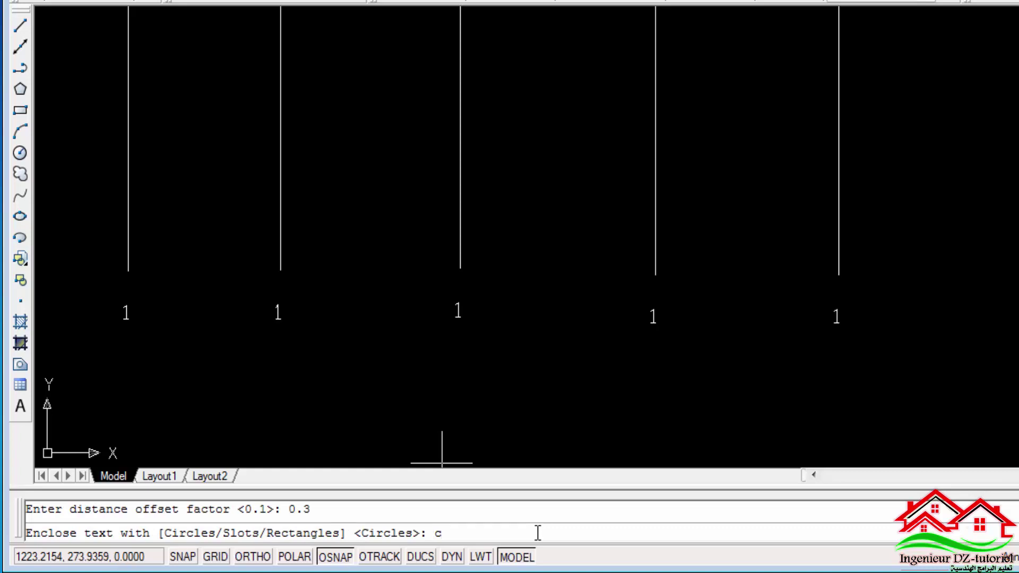
key(Return)
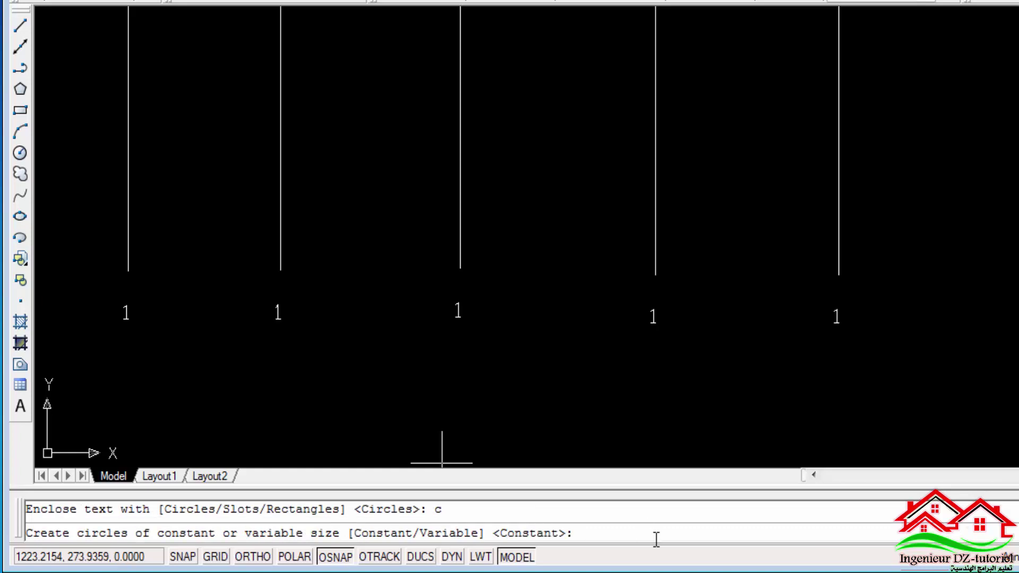
key(Return)
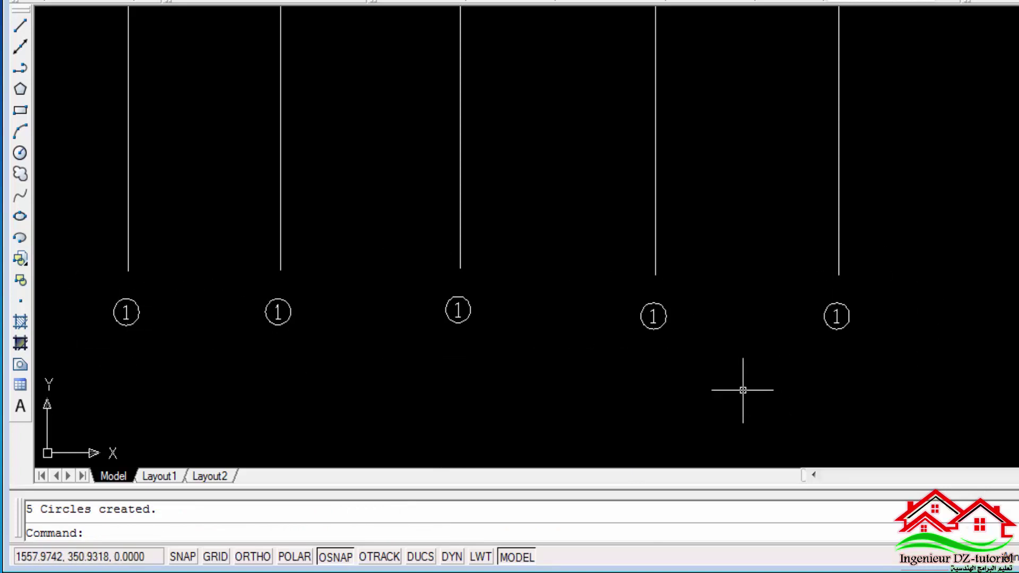
scroll(592, 393, down, 3)
scroll(592, 393, up, 2)
middle_drag(589, 392, 516, 346)
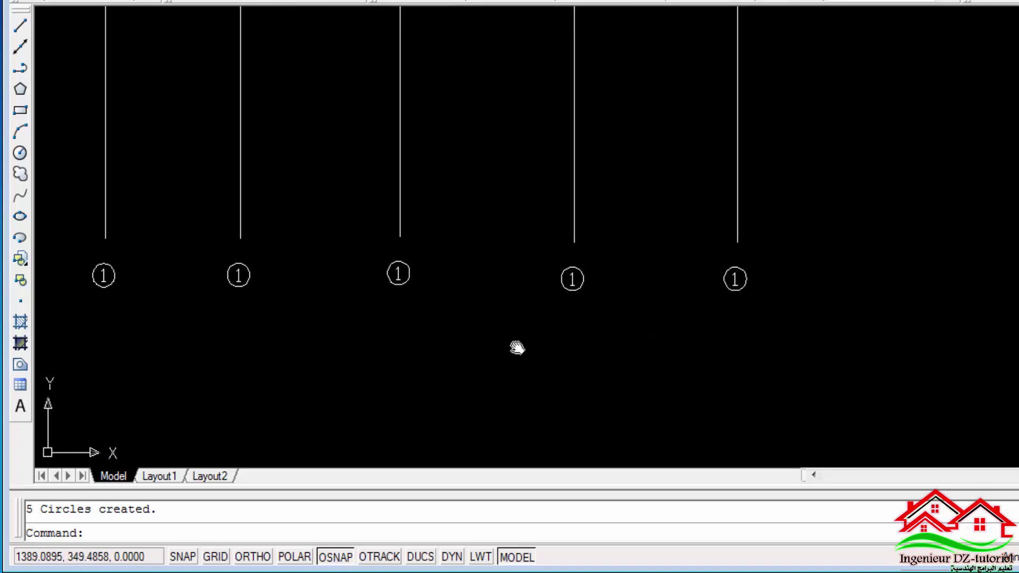
- Undo the circles and window-select the five '1' labels with TCIRCLE
key(ctrl+z)
key(ctrl+z)
key(ctrl+z)
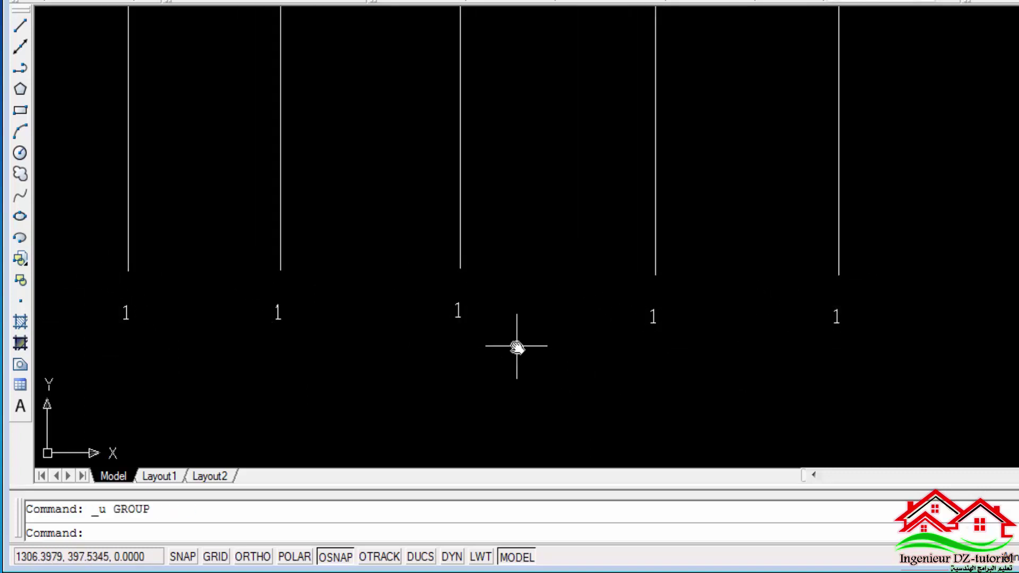
text(tcircle)
key(Return)
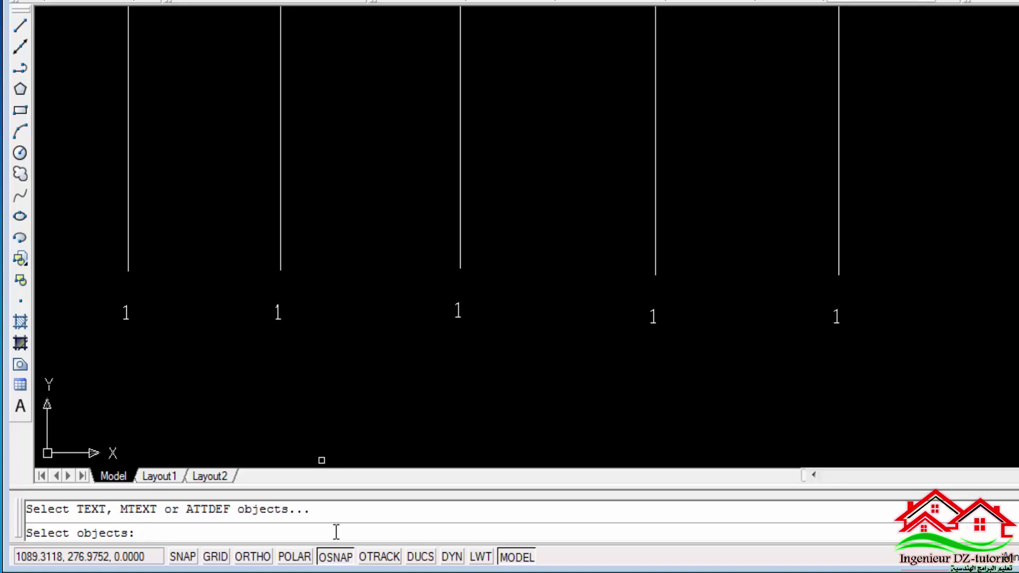
click(77, 250)
click(915, 405)
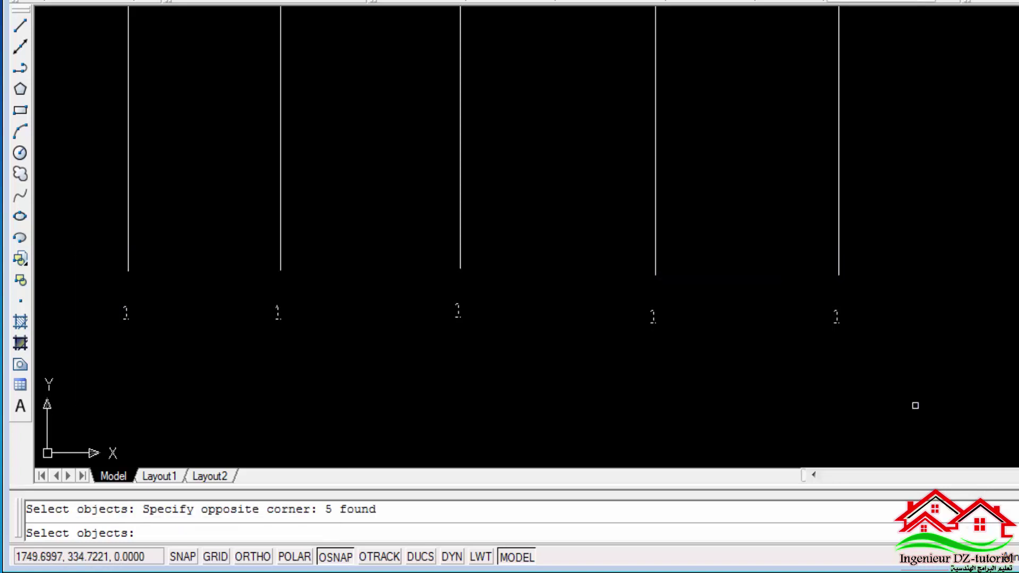
key(Return)
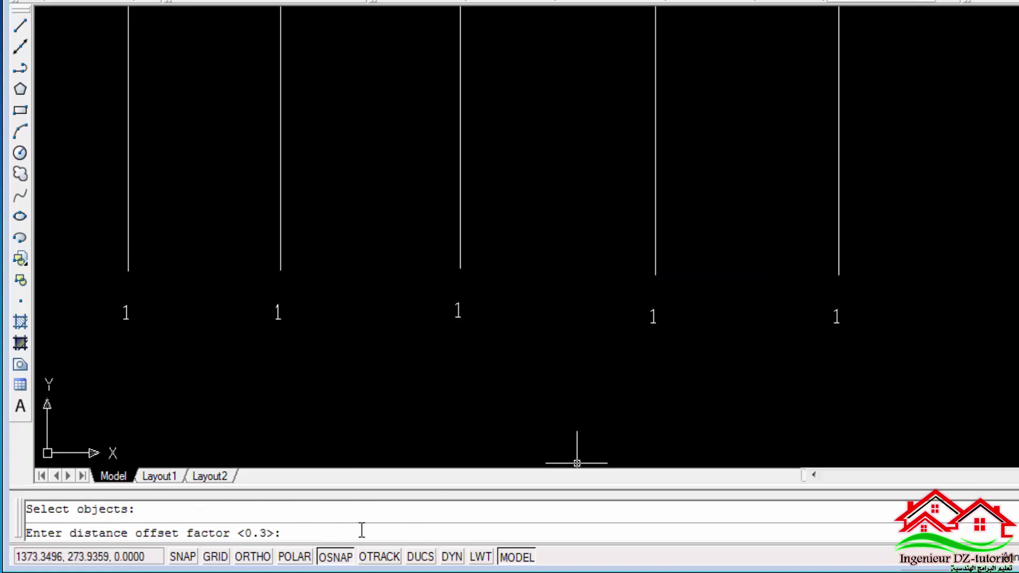
- Enclose them in constant-size slots at the default 0.3 offset
key(Return)
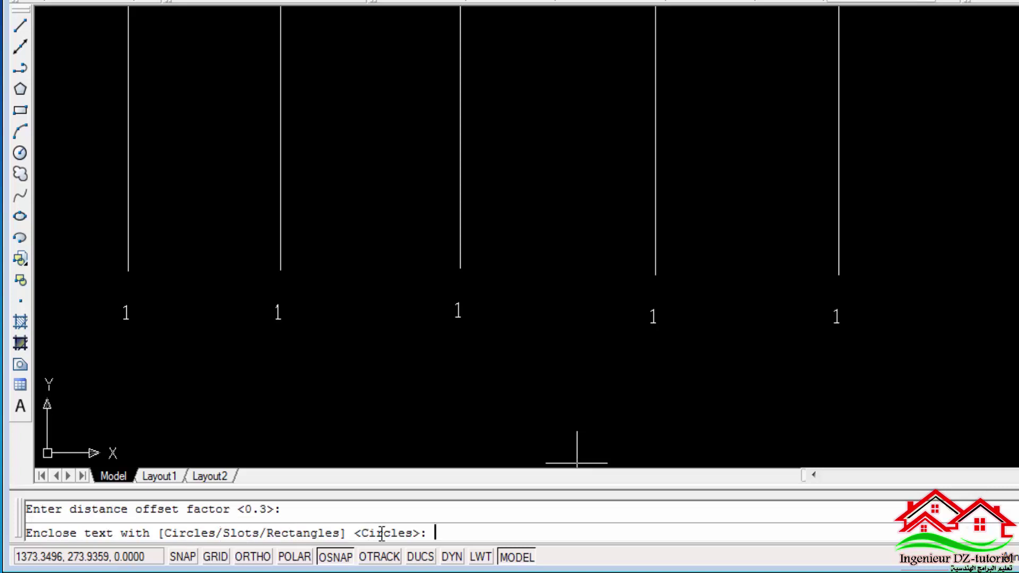
text(s)
key(Return)
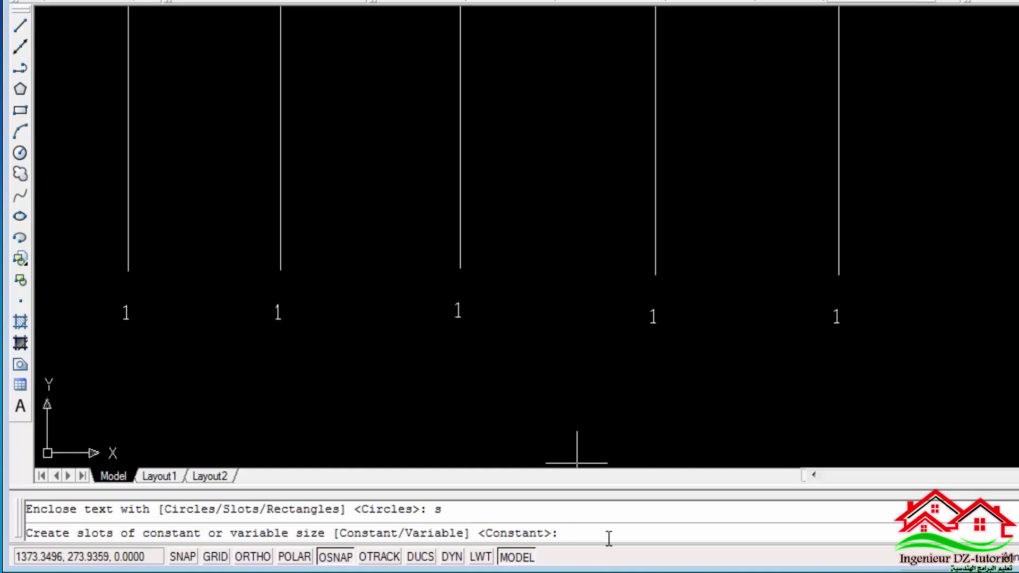
text(c)
key(Return)
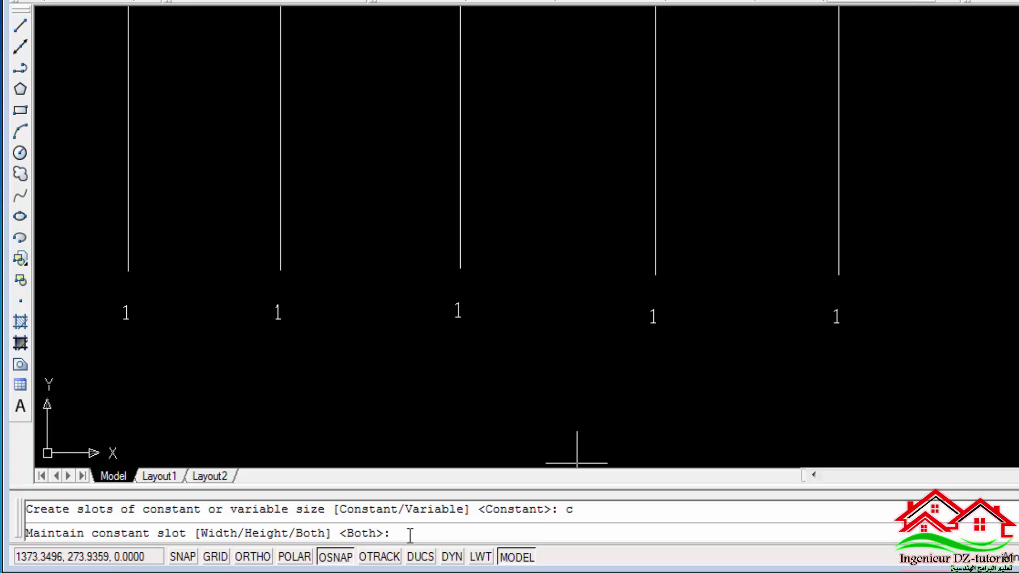
key(Return)
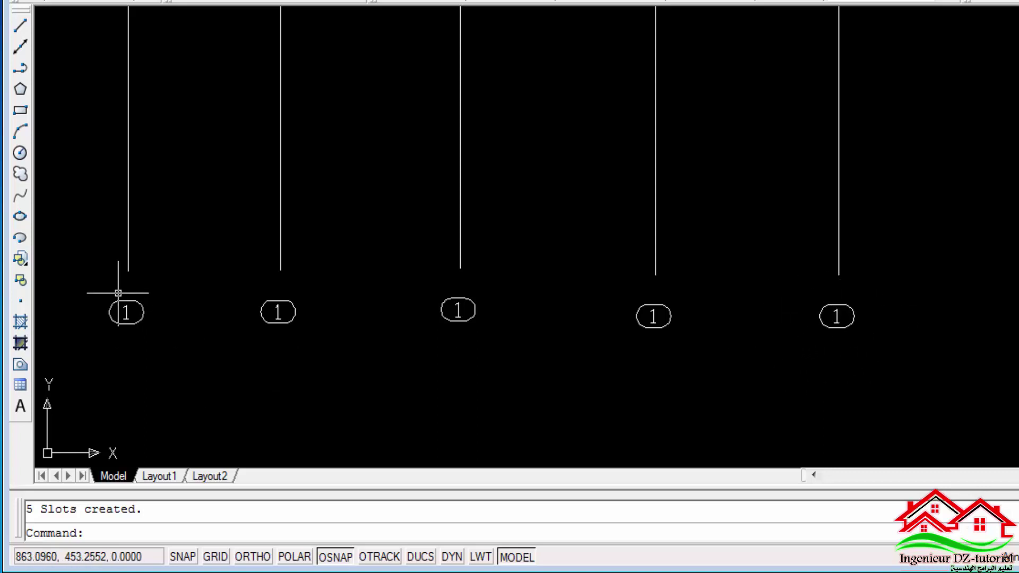
scroll(91, 302, up, 2)
scroll(163, 323, up, 3)
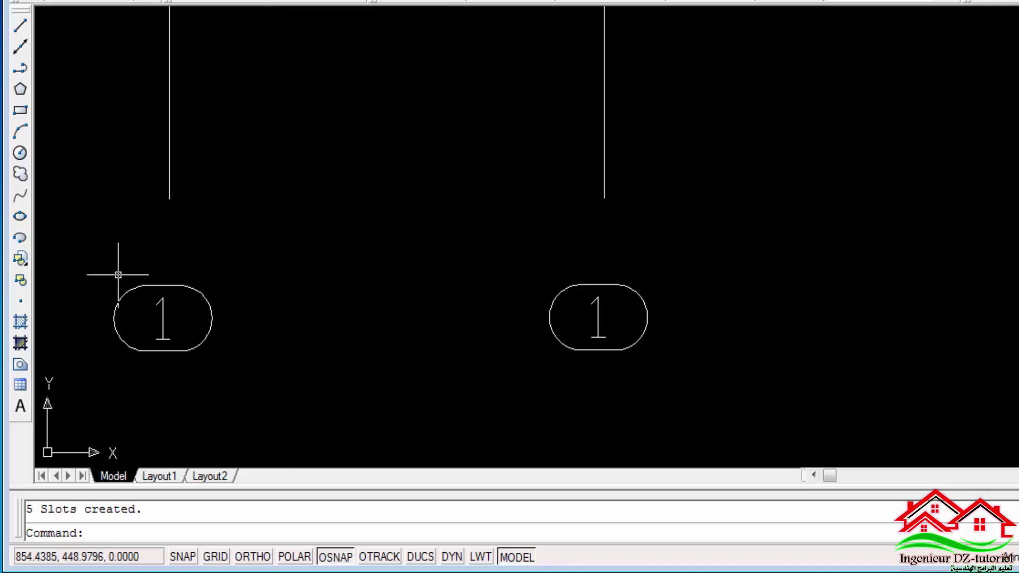
scroll(222, 342, down, 4)
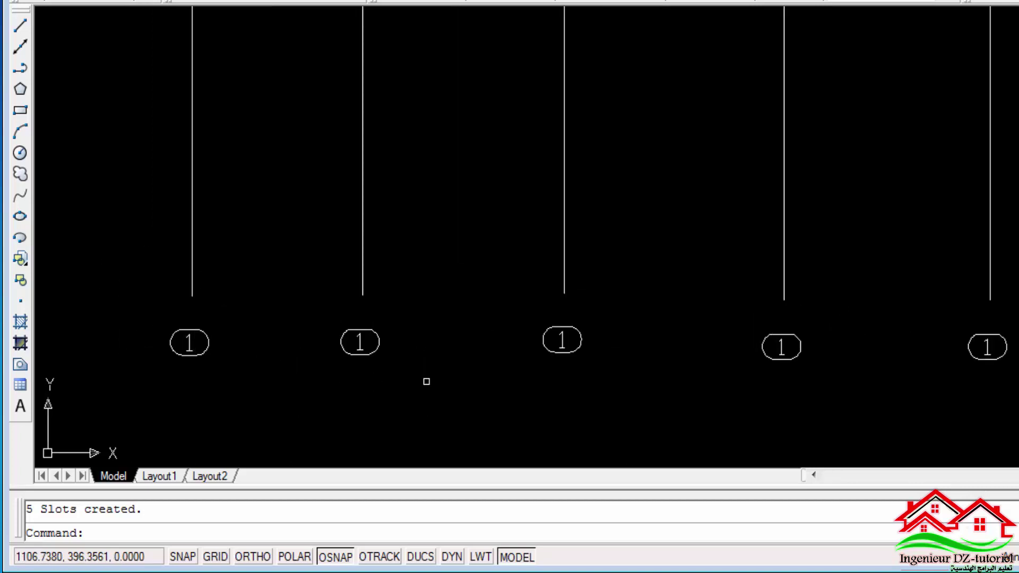
- Undo the slots and window-select the five '1' labels with TCIRCLE
key(ctrl+z)
key(ctrl+z)
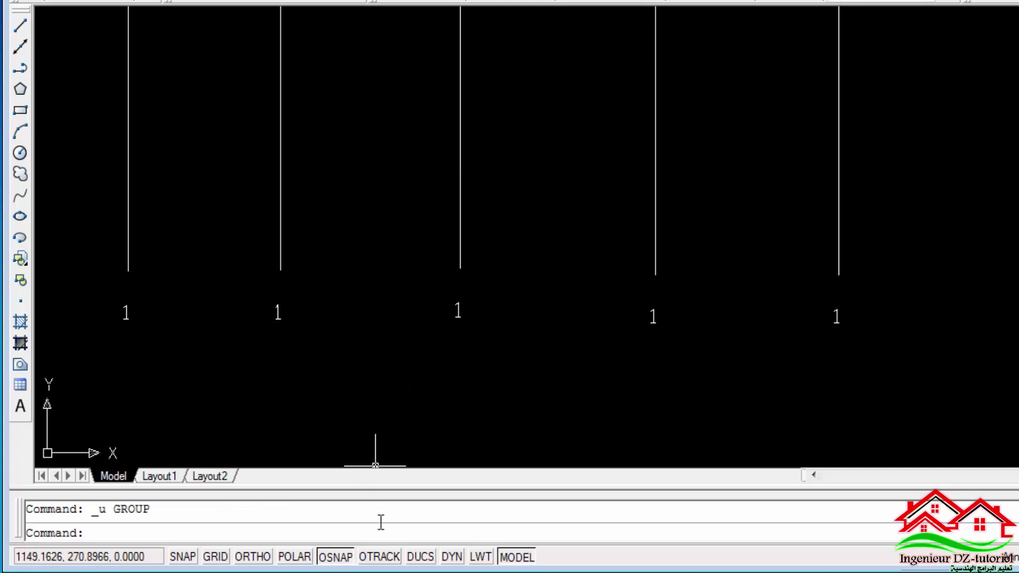
text(tcircle)
key(Return)
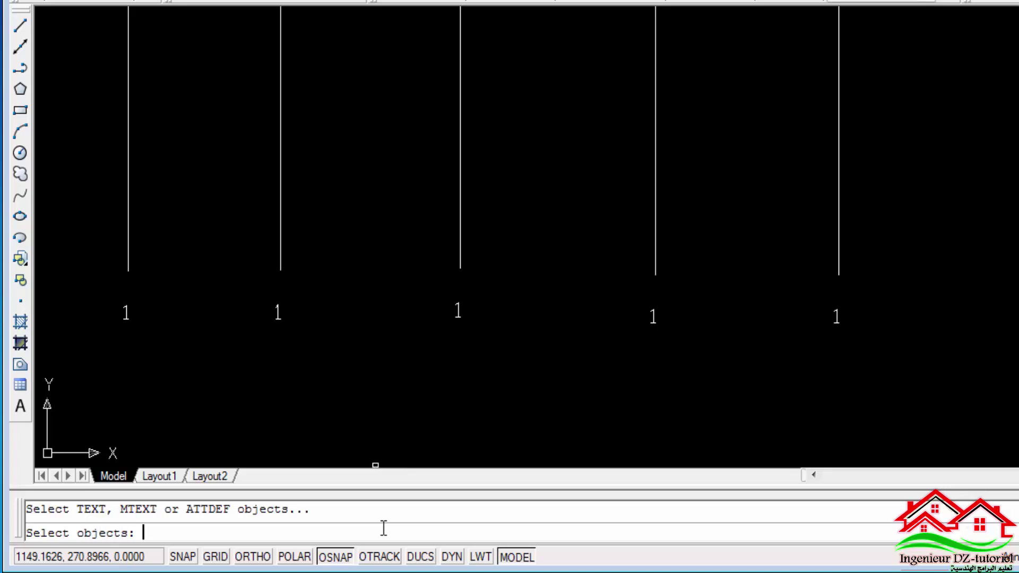
click(91, 273)
click(919, 385)
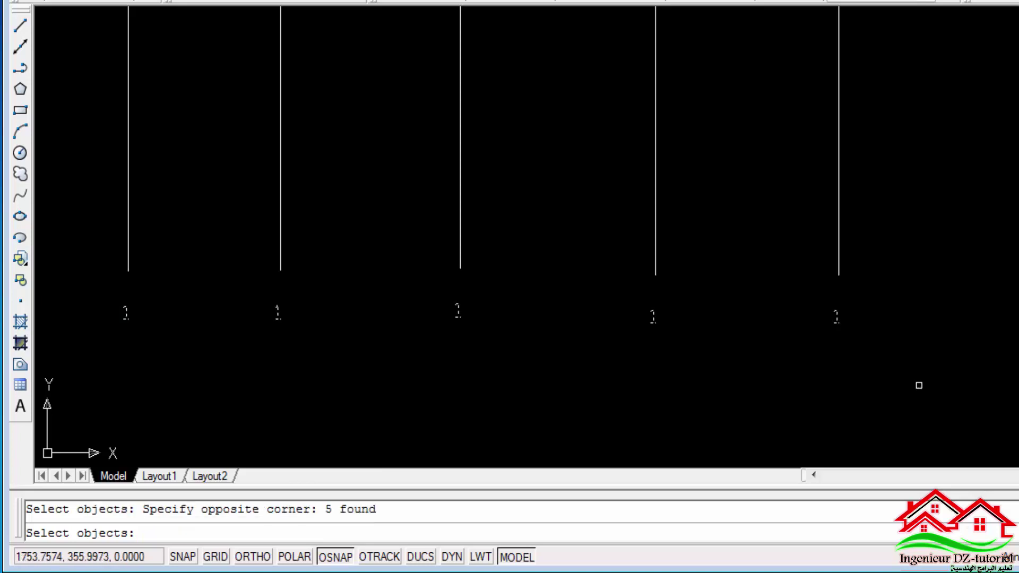
key(Return)
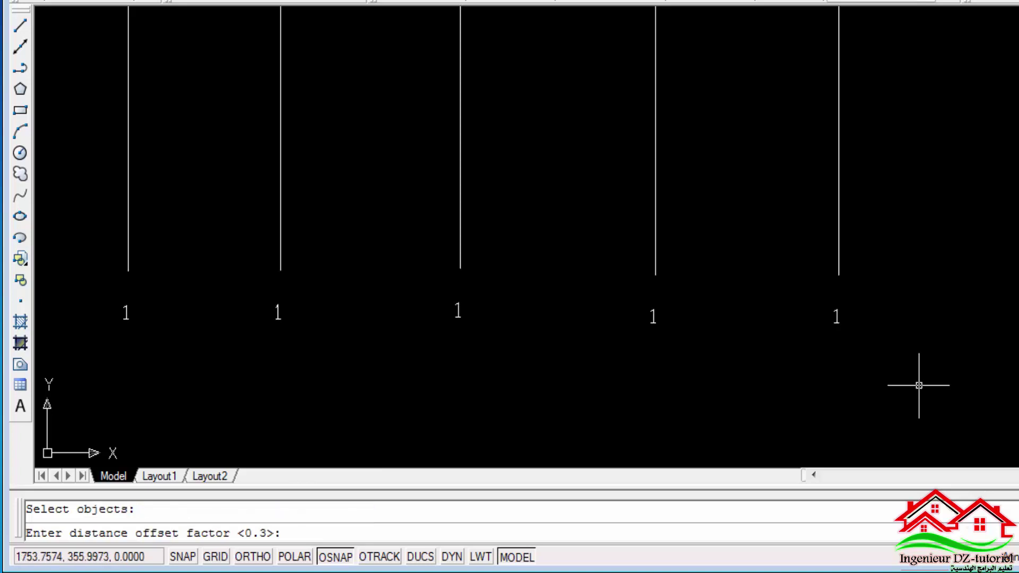
- Enclose them in constant-size rectangles at the default 0.3 offset
key(Return)
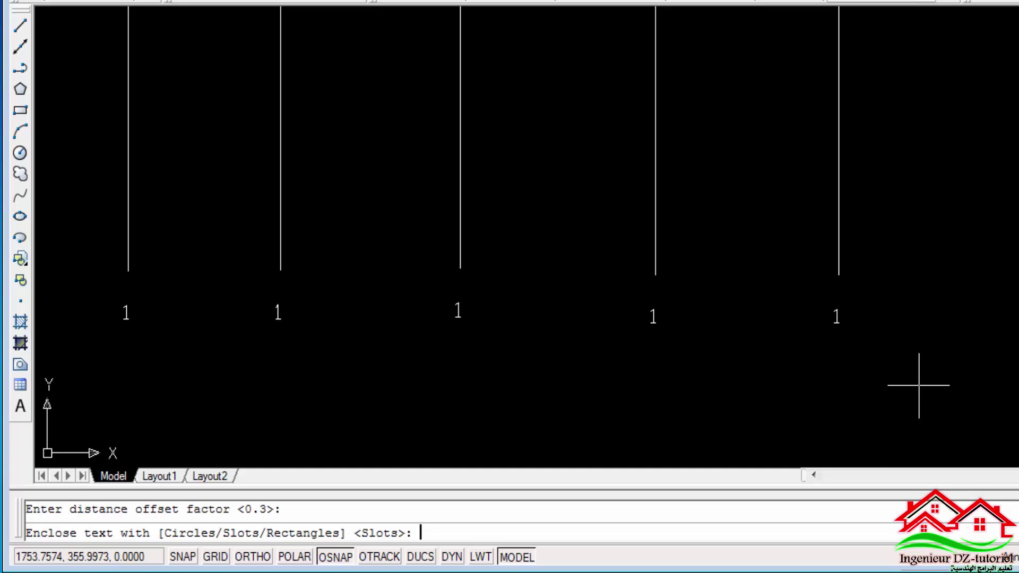
text(r)
key(Return)
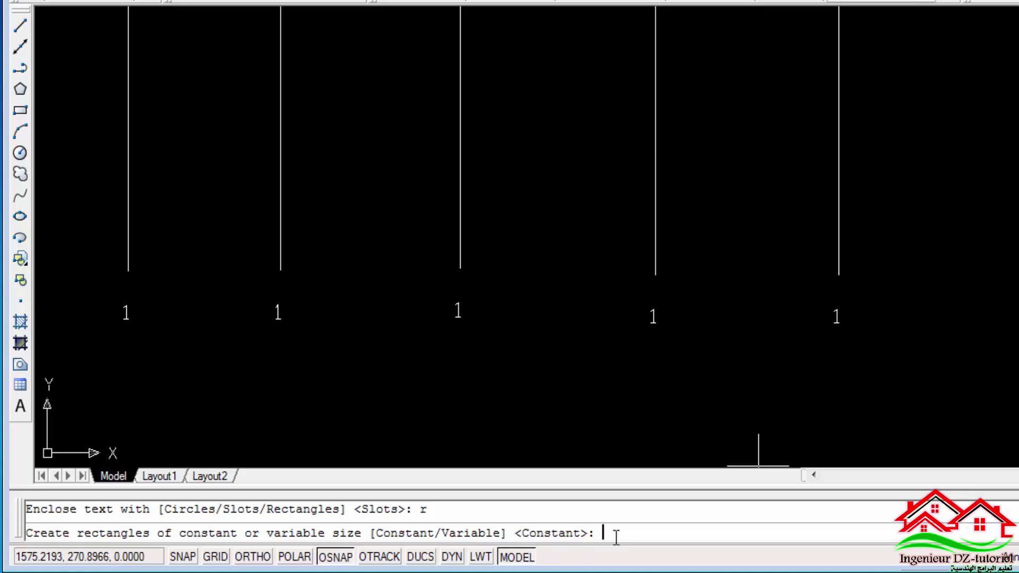
text(r)
key(BackSpace)
text(c)
key(Return)
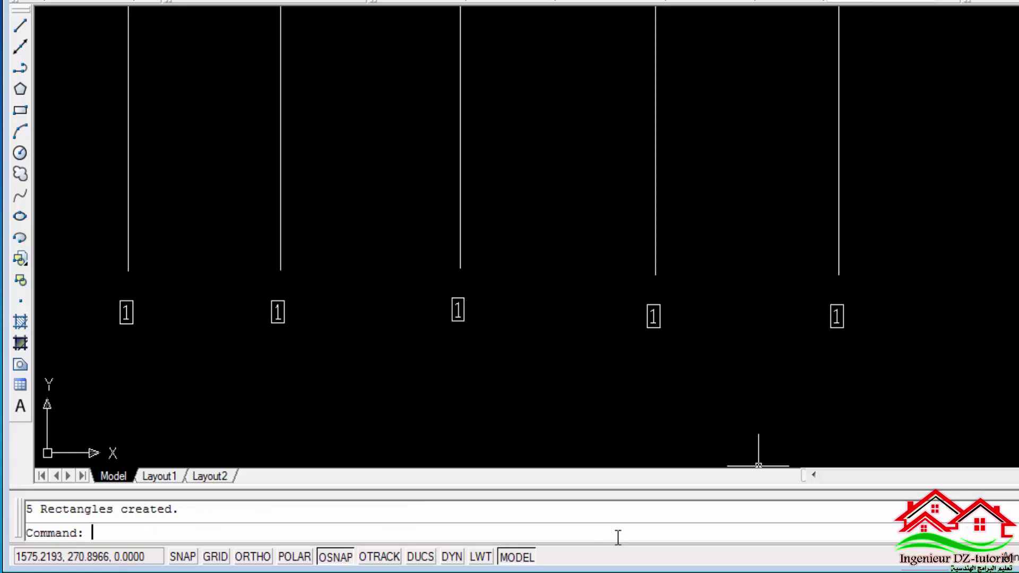
scroll(108, 319, up, 2)
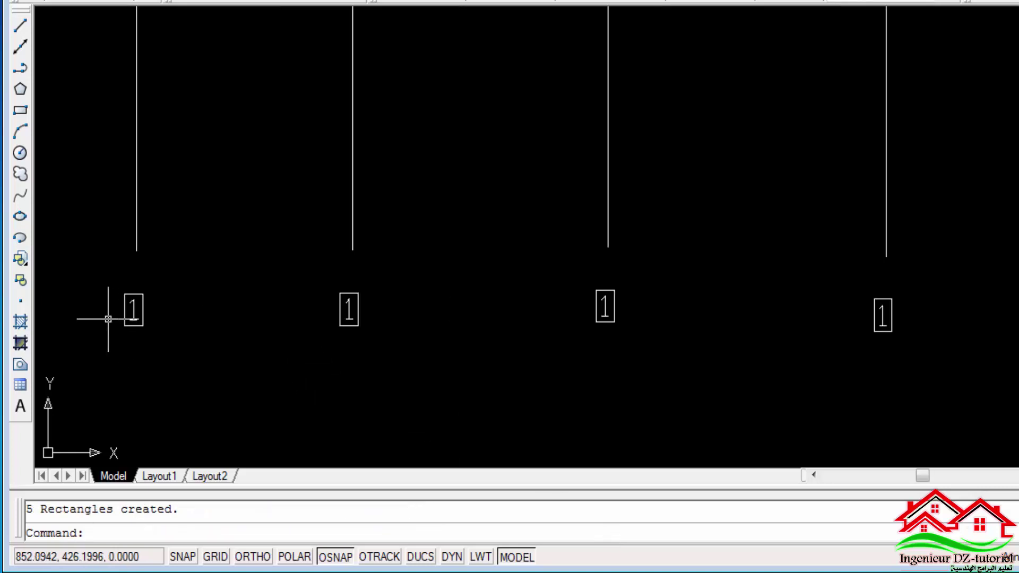
scroll(605, 337, down, 2)
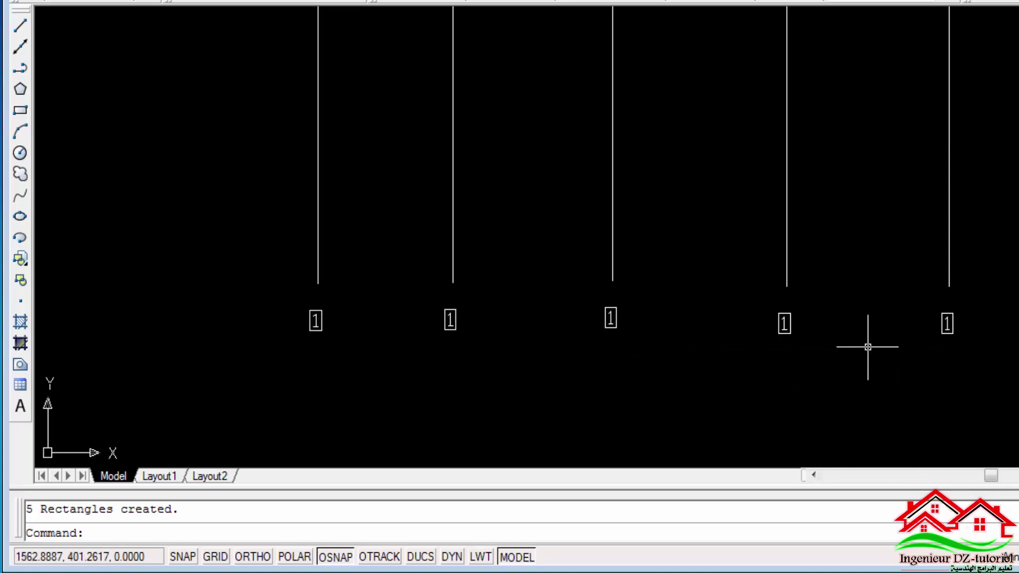
scroll(790, 346, up, 2)
scroll(476, 380, down, 2)
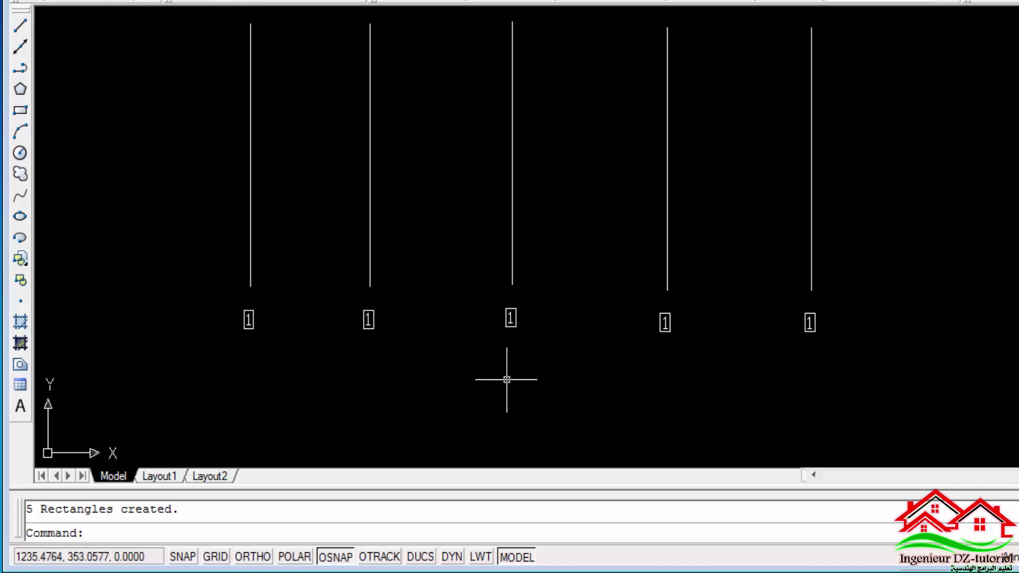
scroll(506, 378, up, 2)
middle_drag(560, 400, 530, 344)
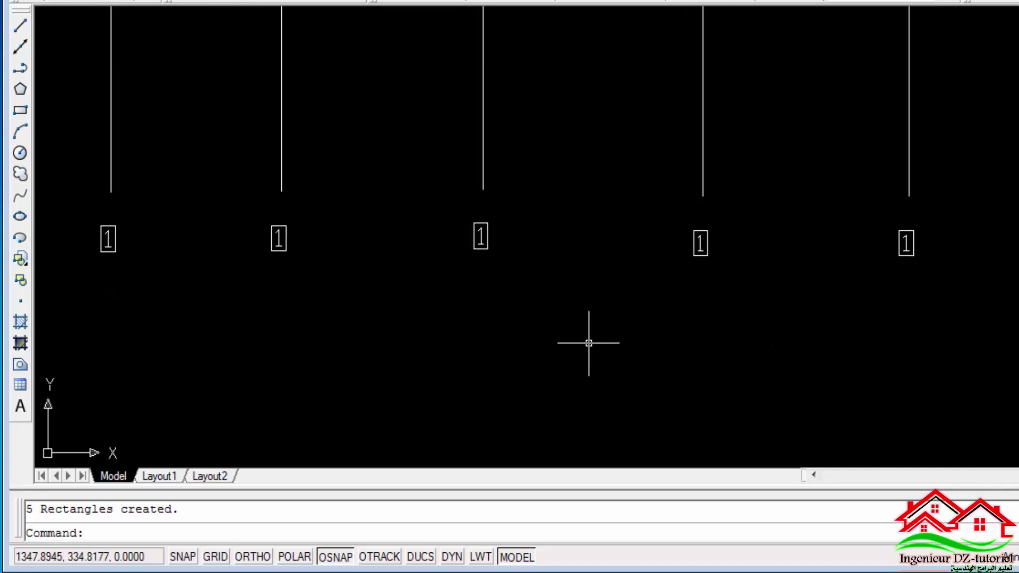